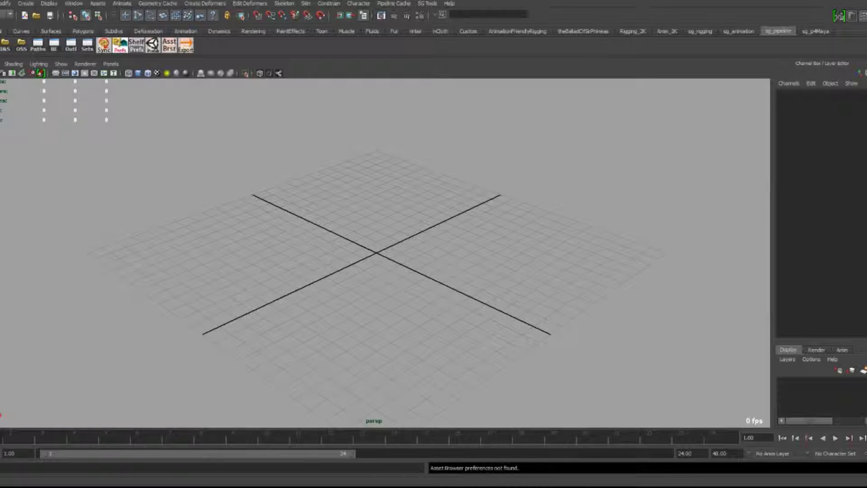
Step: Open the Schell Games Asset Browser and load the Lexica-Character project
{"action": "left_click", "coordinate": [169, 45]}
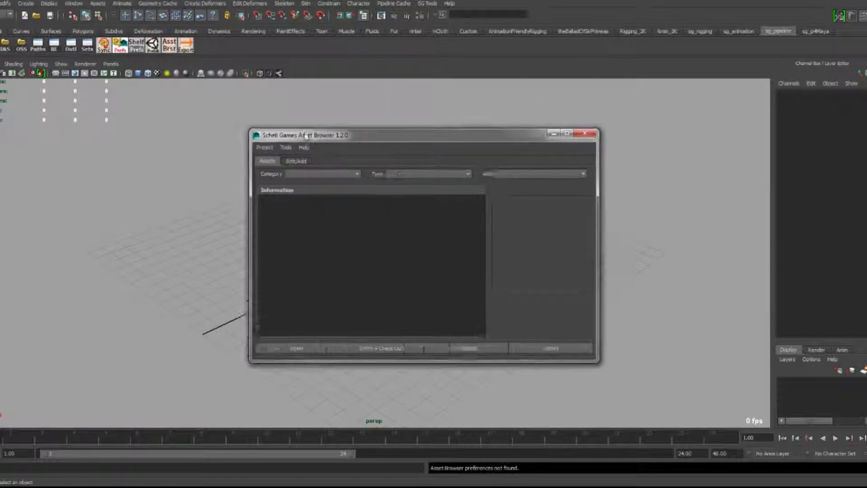
{"action": "left_click_drag", "start_coordinate": [353, 139], "coordinate": [311, 115]}
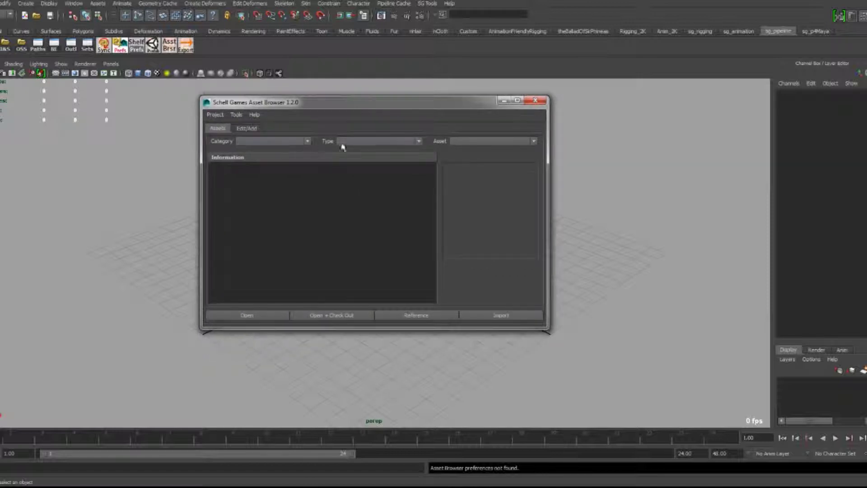
{"action": "left_click", "coordinate": [215, 115]}
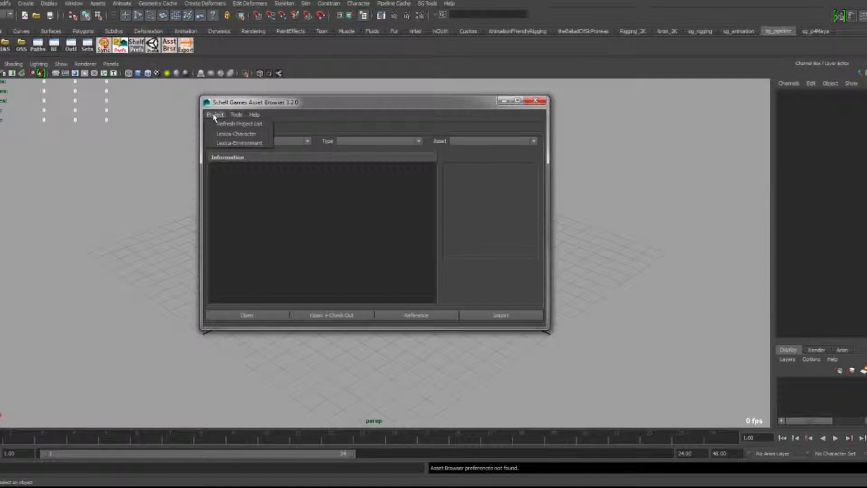
{"action": "left_click", "coordinate": [226, 142]}
{"action": "left_click", "coordinate": [254, 115]}
{"action": "left_click", "coordinate": [277, 111]}
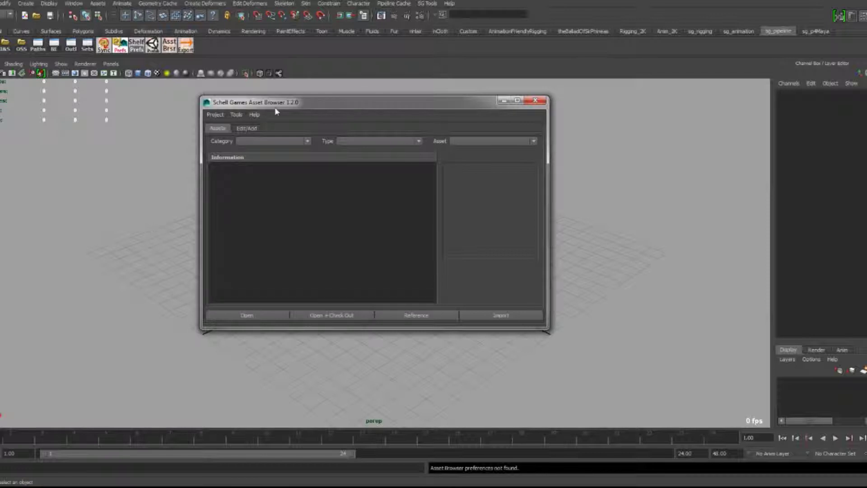
{"action": "left_click_drag", "start_coordinate": [276, 105], "coordinate": [298, 101]}
{"action": "left_click", "coordinate": [240, 111]}
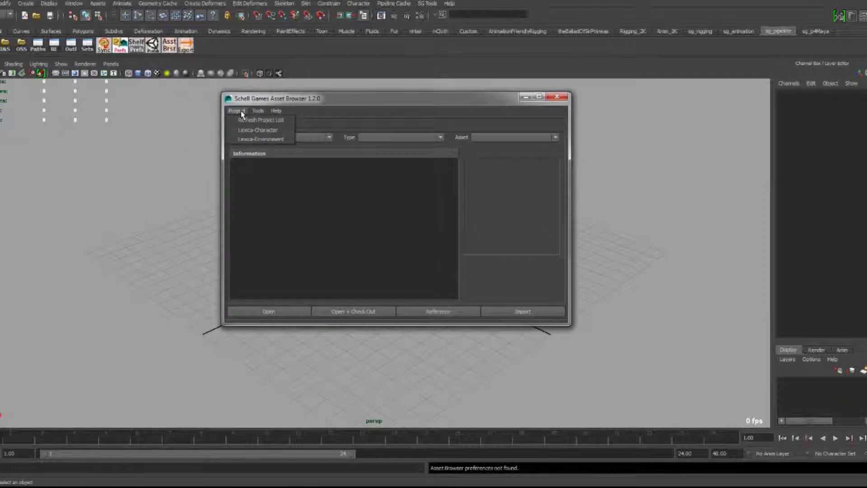
{"action": "left_click", "coordinate": [250, 134]}
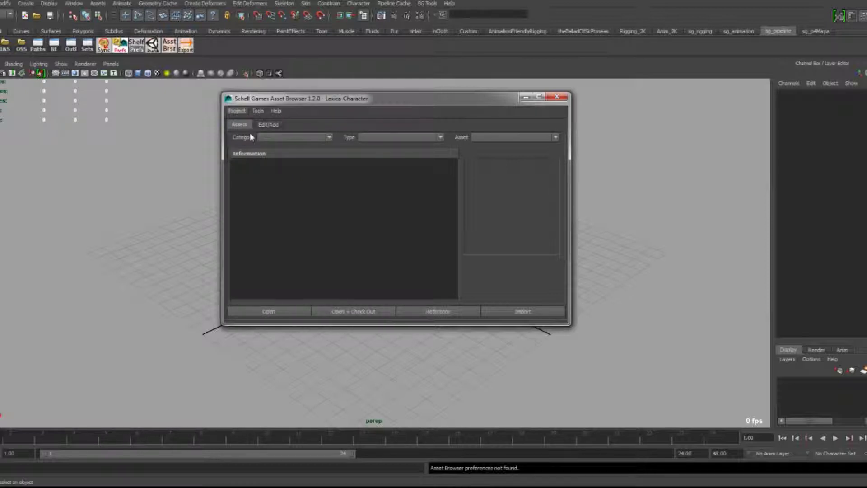
{"action": "left_click_drag", "start_coordinate": [308, 97], "coordinate": [276, 85]}
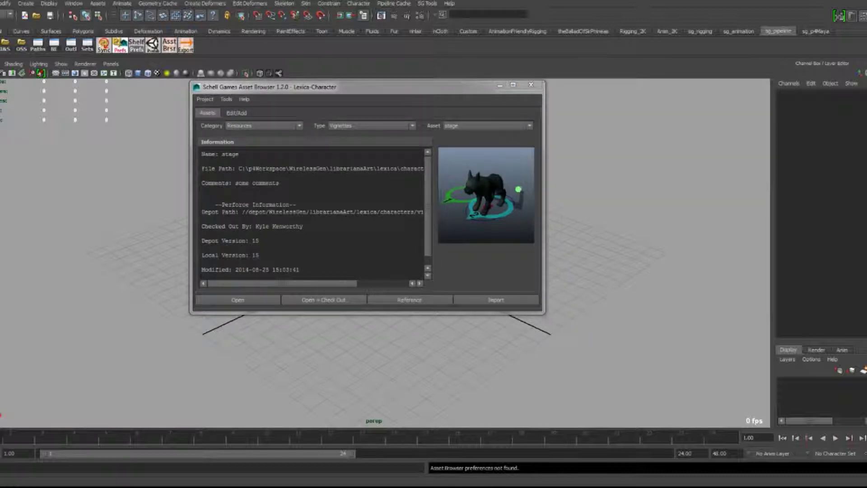
{"action": "left_click", "coordinate": [289, 143]}
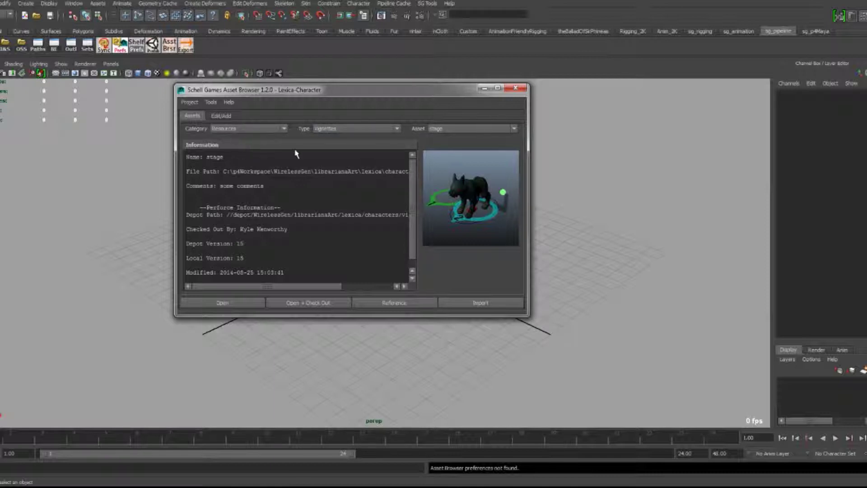
Step: Review the asset categories and set the category to Rigs
{"action": "left_click", "coordinate": [276, 130]}
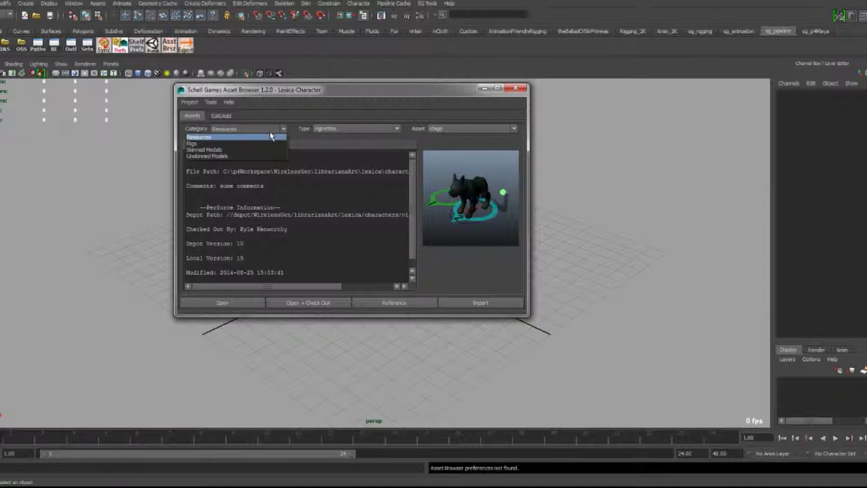
{"action": "left_click", "coordinate": [236, 140]}
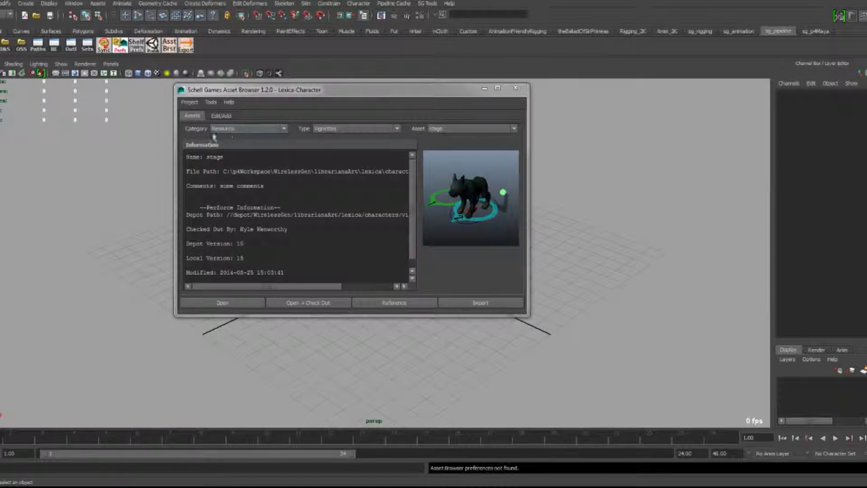
{"action": "left_click", "coordinate": [235, 130]}
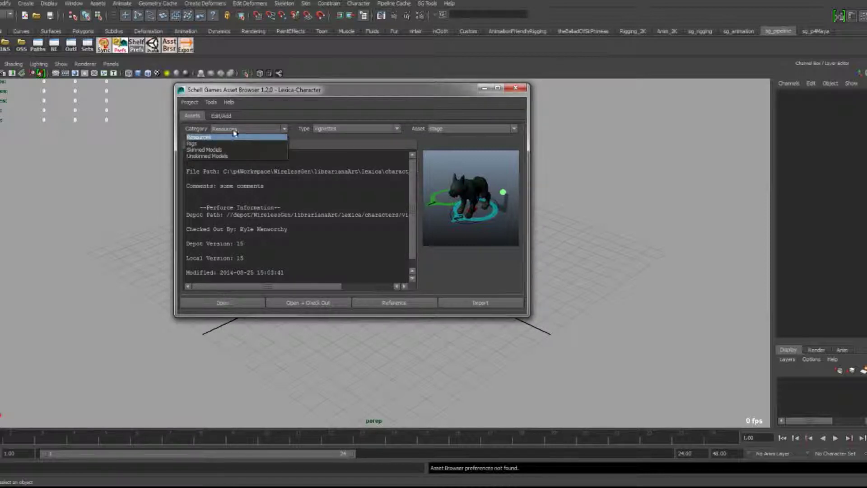
{"action": "left_click", "coordinate": [260, 126]}
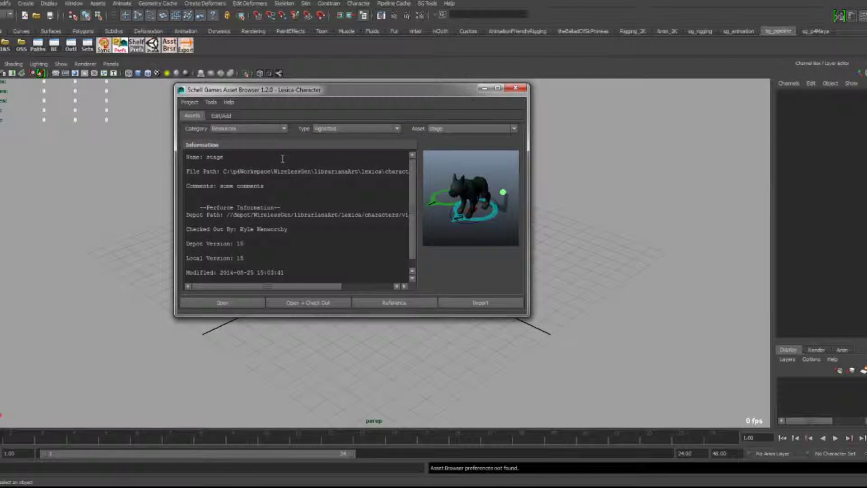
{"action": "left_click", "coordinate": [264, 129]}
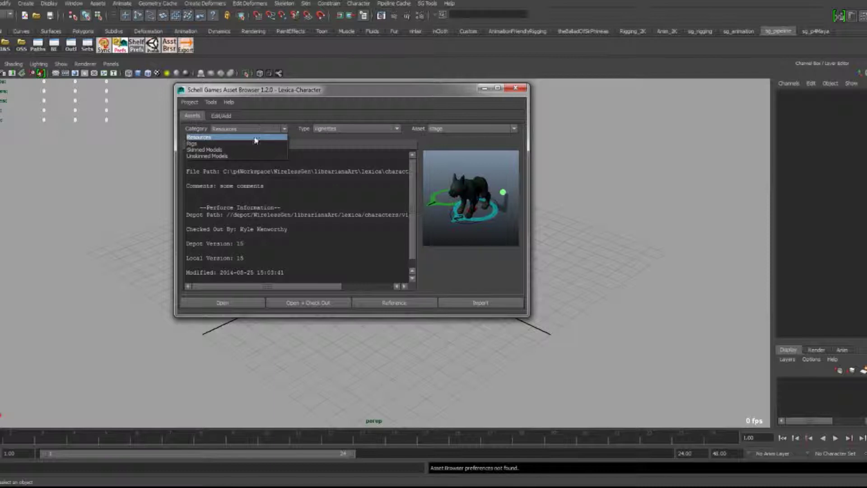
{"action": "left_click", "coordinate": [251, 143]}
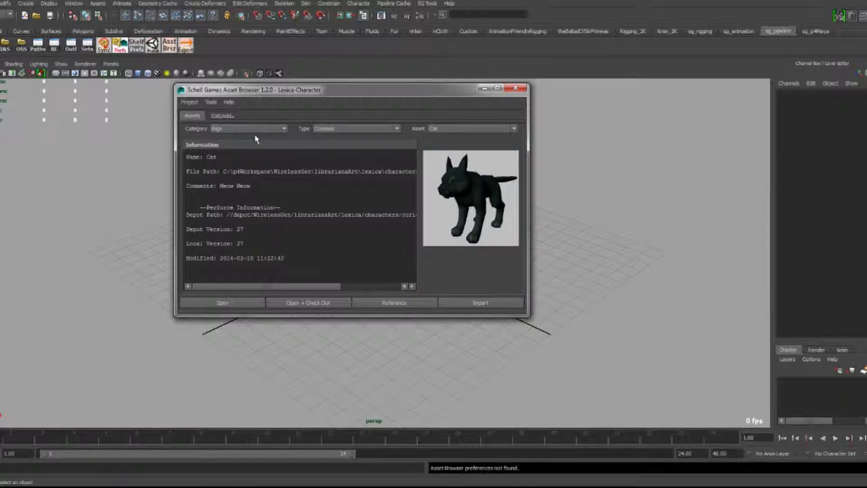
Step: Look through the available categories, types and assets for the character rigs
{"action": "left_click", "coordinate": [251, 130]}
{"action": "left_click", "coordinate": [342, 129]}
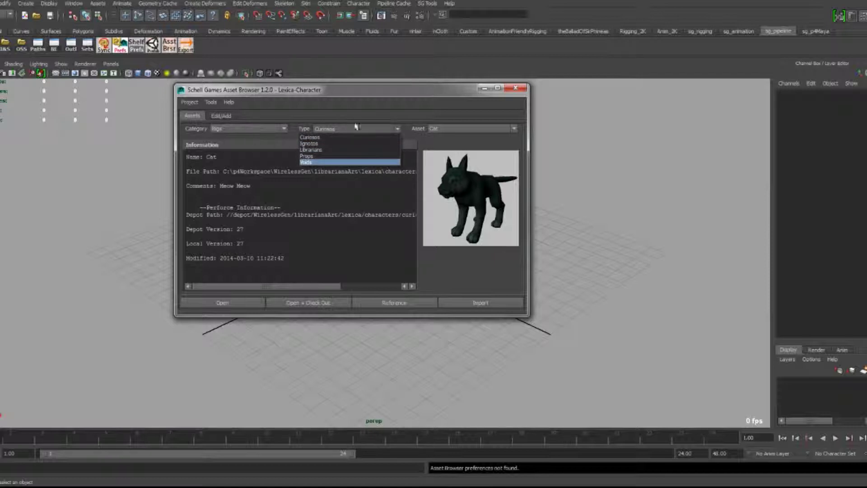
{"action": "left_click", "coordinate": [379, 129]}
{"action": "left_click", "coordinate": [461, 129]}
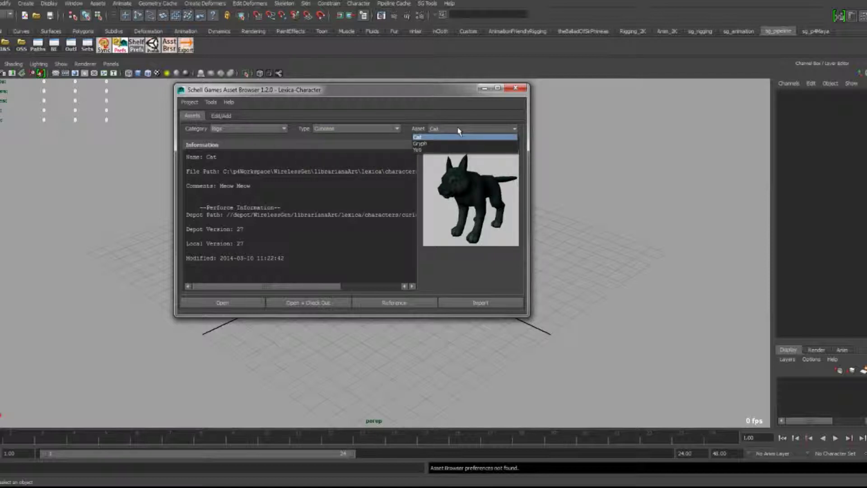
{"action": "left_click", "coordinate": [459, 130]}
{"action": "left_click", "coordinate": [283, 128]}
{"action": "left_click", "coordinate": [281, 134]}
Step: Preview the Gryph and Yeti rigs of the Curiosos type, ending back on the Cat rig
{"action": "left_click", "coordinate": [458, 129]}
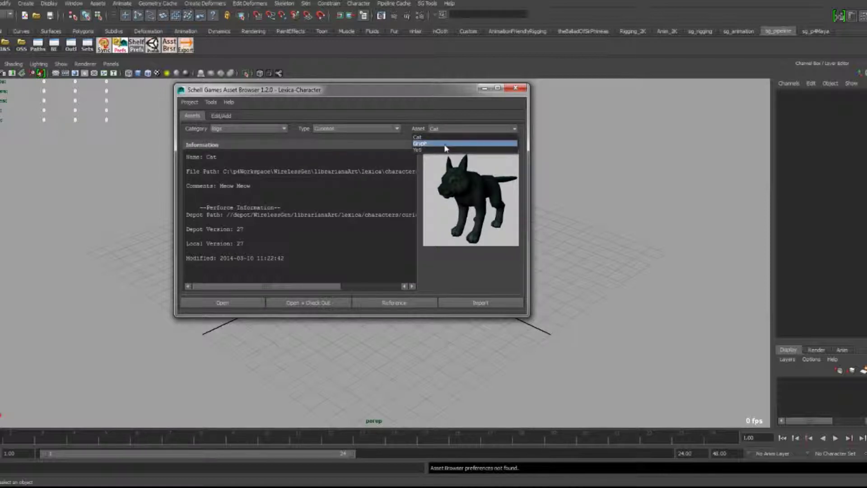
{"action": "left_click", "coordinate": [445, 145]}
{"action": "left_click", "coordinate": [457, 130]}
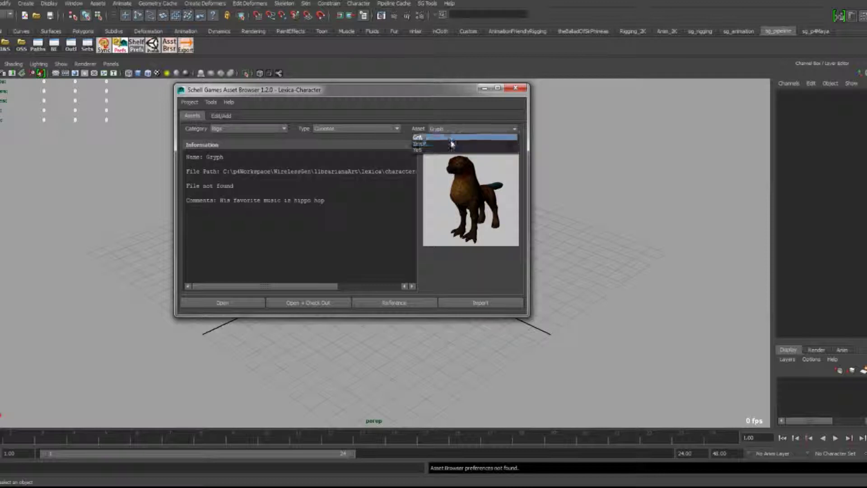
{"action": "left_click", "coordinate": [449, 150]}
{"action": "left_click", "coordinate": [454, 130]}
{"action": "left_click", "coordinate": [454, 130]}
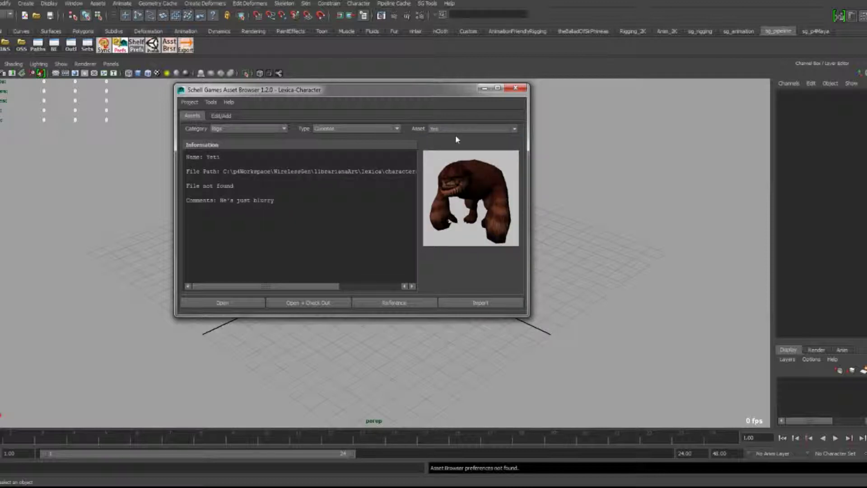
{"action": "scroll", "coordinate": [462, 128], "scroll_direction": "up", "scroll_amount": 2}
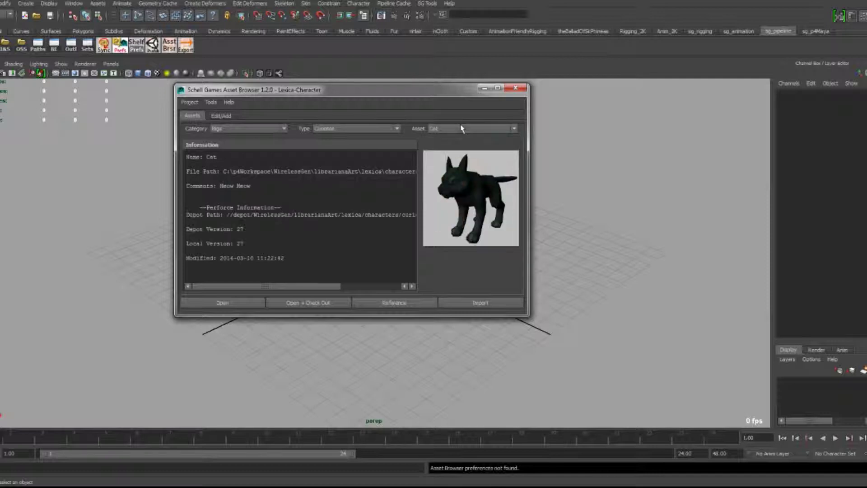
{"action": "left_click", "coordinate": [461, 130]}
{"action": "left_click", "coordinate": [454, 143]}
{"action": "left_click", "coordinate": [456, 130]}
{"action": "left_click", "coordinate": [453, 138]}
{"action": "left_click", "coordinate": [250, 130]}
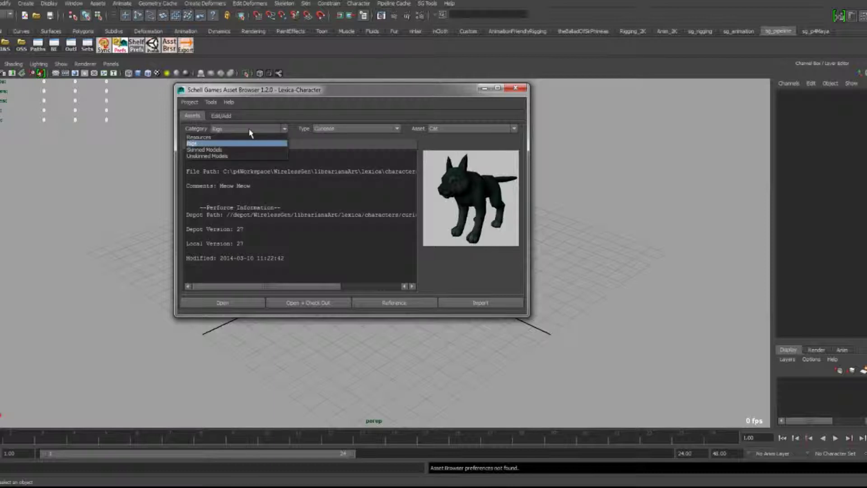
{"action": "left_click", "coordinate": [249, 131]}
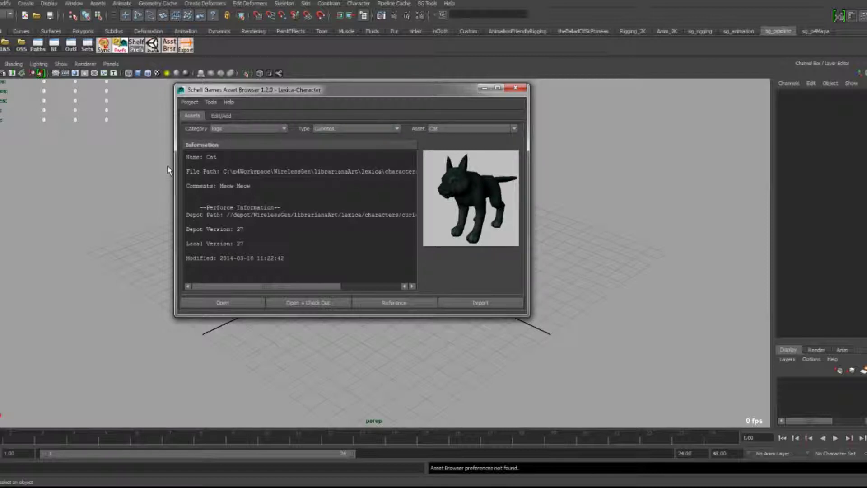
Step: Widen the asset browser and examine the Cat rig's name, file path, comments, Perforce information and modification date
{"action": "left_click_drag", "start_coordinate": [191, 157], "coordinate": [365, 207]}
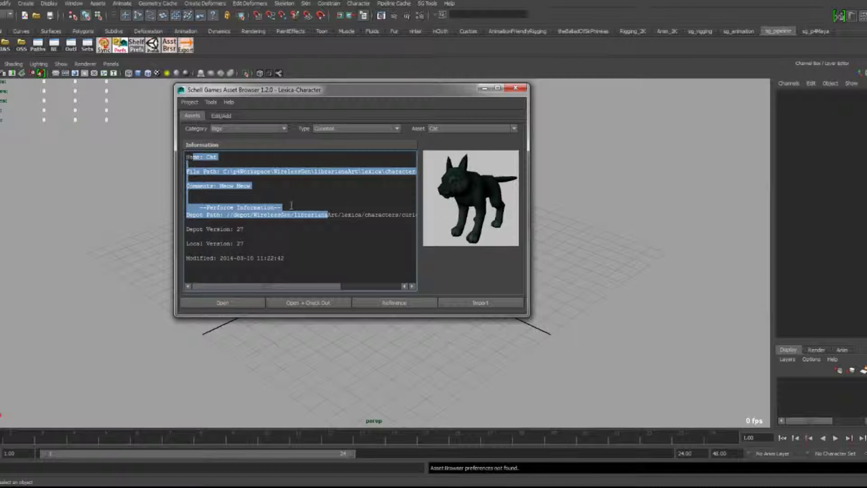
{"action": "left_click_drag", "start_coordinate": [529, 201], "coordinate": [586, 201]}
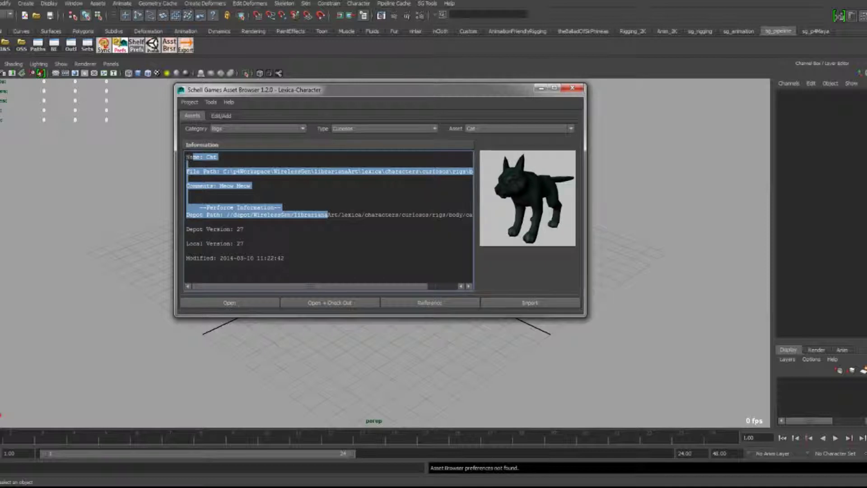
{"action": "left_click_drag", "start_coordinate": [214, 172], "coordinate": [335, 172]}
{"action": "left_click_drag", "start_coordinate": [198, 159], "coordinate": [218, 157]}
{"action": "left_click_drag", "start_coordinate": [267, 184], "coordinate": [243, 186]}
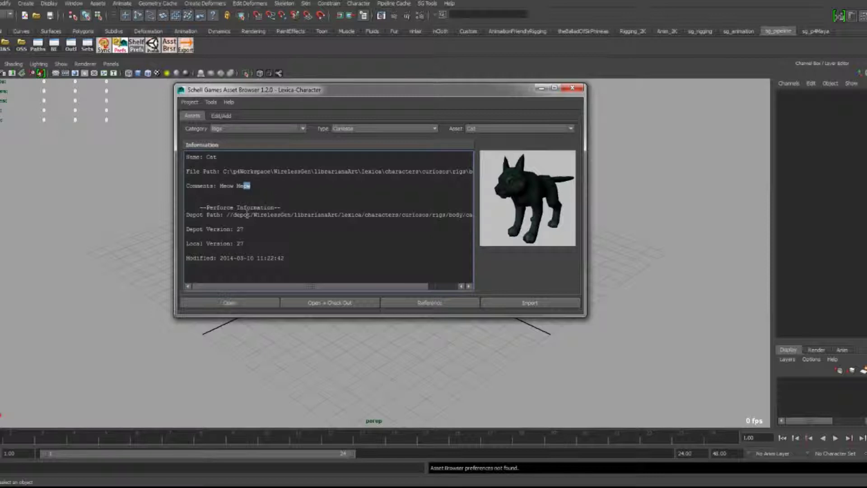
{"action": "left_click_drag", "start_coordinate": [227, 208], "coordinate": [268, 250]}
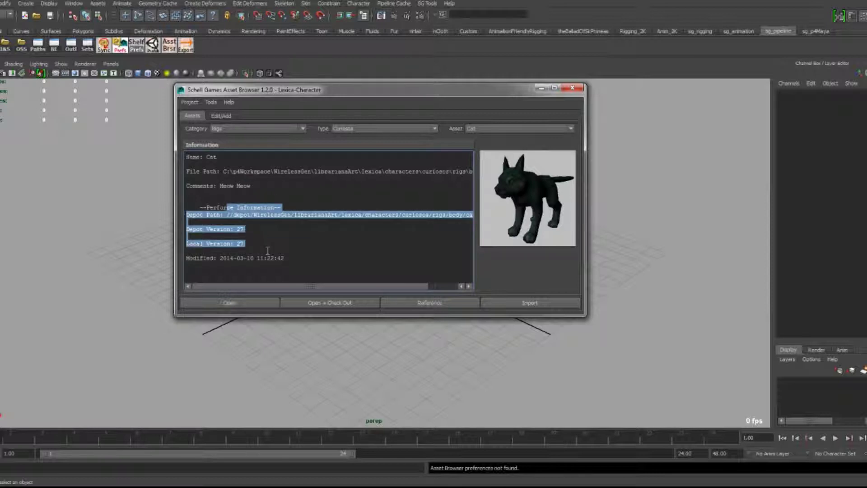
{"action": "left_click", "coordinate": [264, 255]}
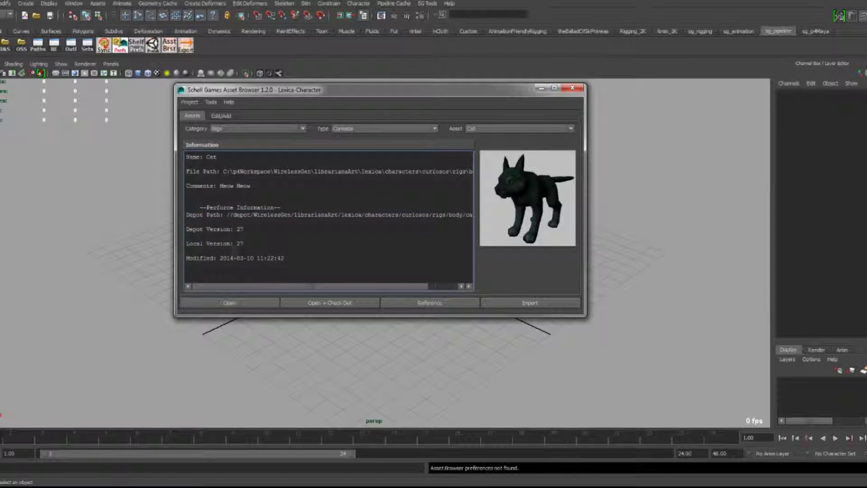
{"action": "left_click_drag", "start_coordinate": [222, 258], "coordinate": [308, 257]}
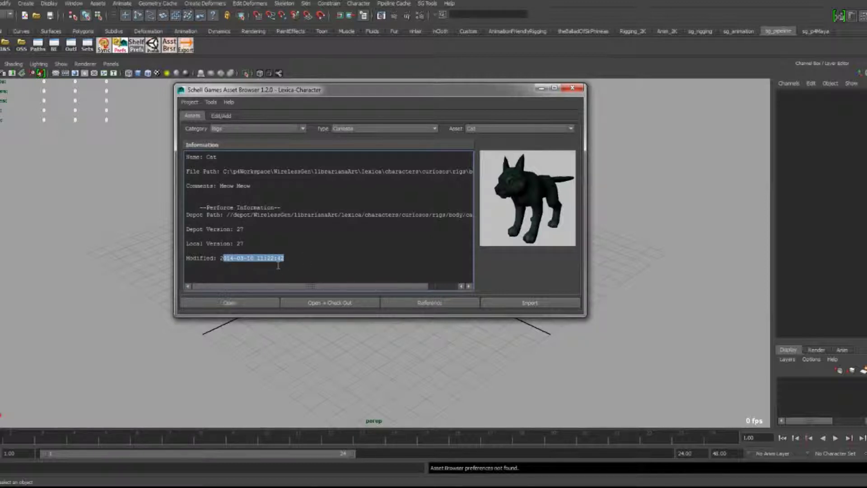
{"action": "left_click", "coordinate": [277, 131]}
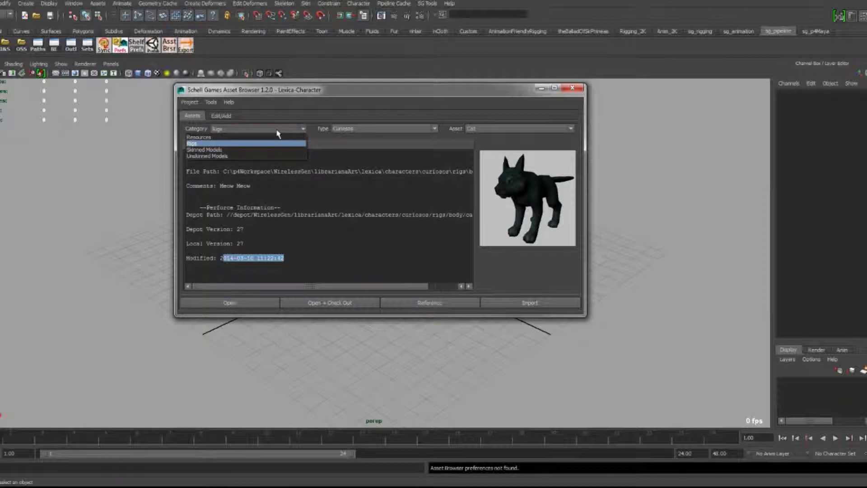
{"action": "left_click", "coordinate": [278, 131]}
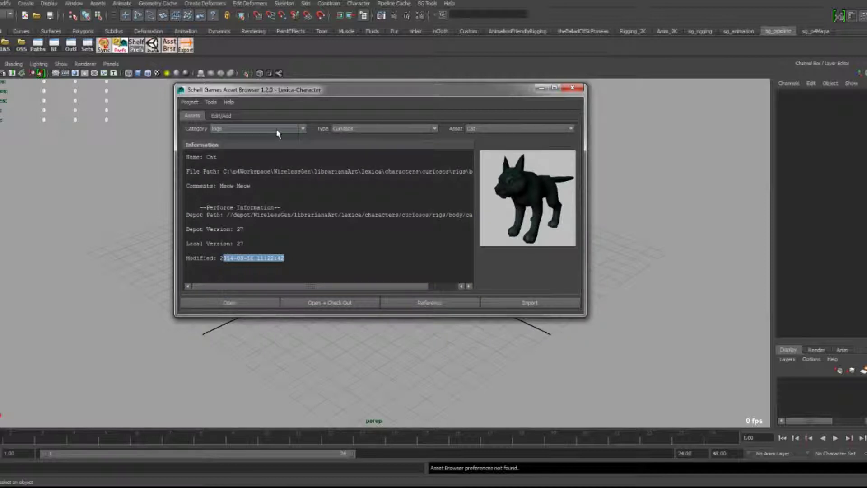
Step: Open the Cat rig in the scene without checking it out, and minimize the asset browser
{"action": "left_click_drag", "start_coordinate": [390, 90], "coordinate": [460, 70]}
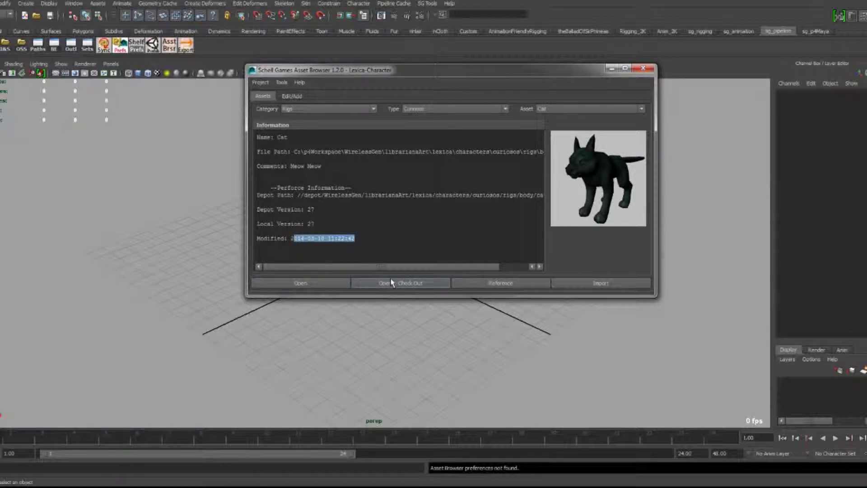
{"action": "left_click", "coordinate": [321, 284]}
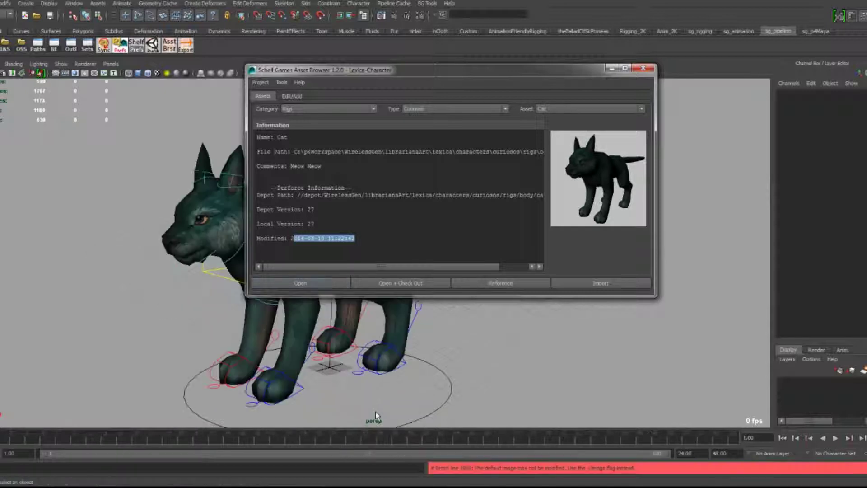
{"action": "left_click", "coordinate": [613, 69]}
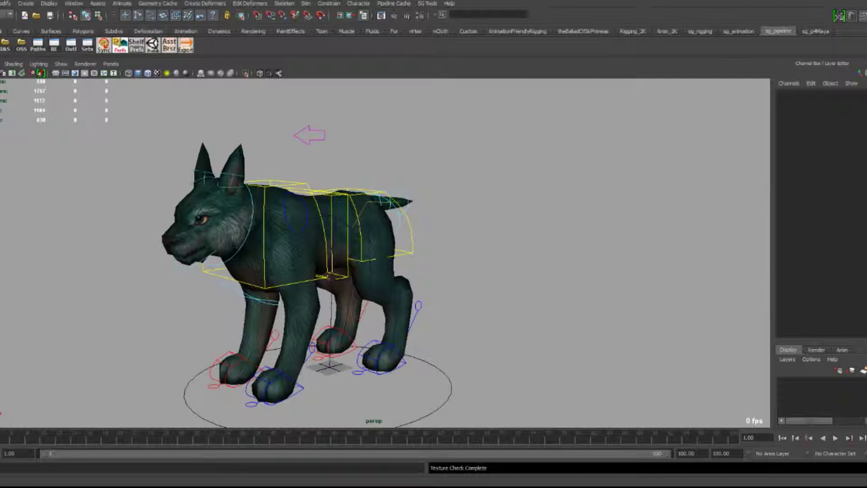
{"action": "left_click", "coordinate": [291, 109]}
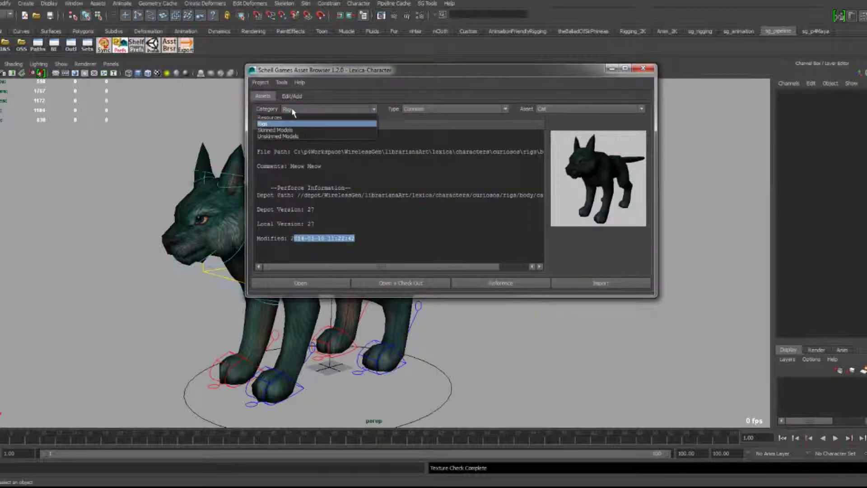
{"action": "left_click", "coordinate": [321, 124]}
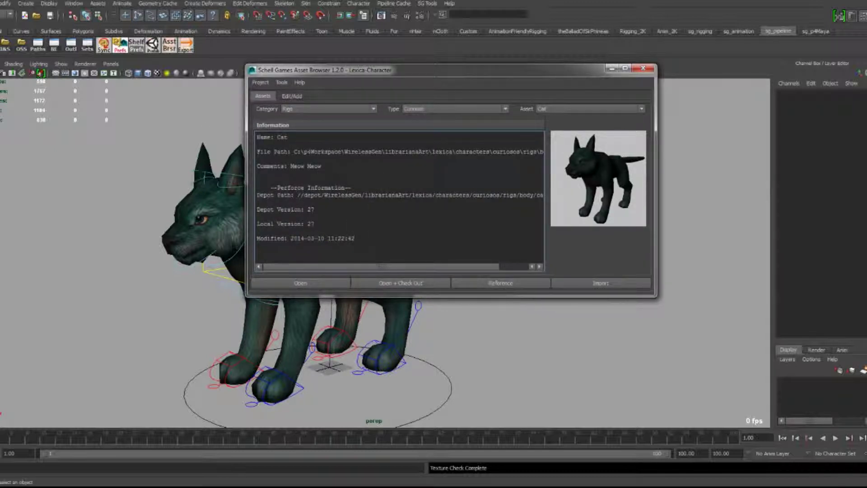
Step: Select the Gryph rig of the Curiosos type in the Rigs category
{"action": "left_click_drag", "start_coordinate": [358, 225], "coordinate": [256, 180]}
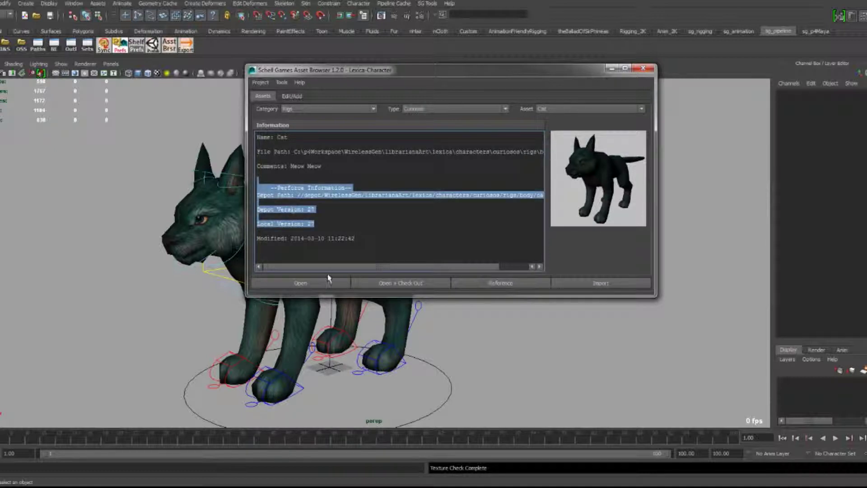
{"action": "left_click", "coordinate": [308, 110]}
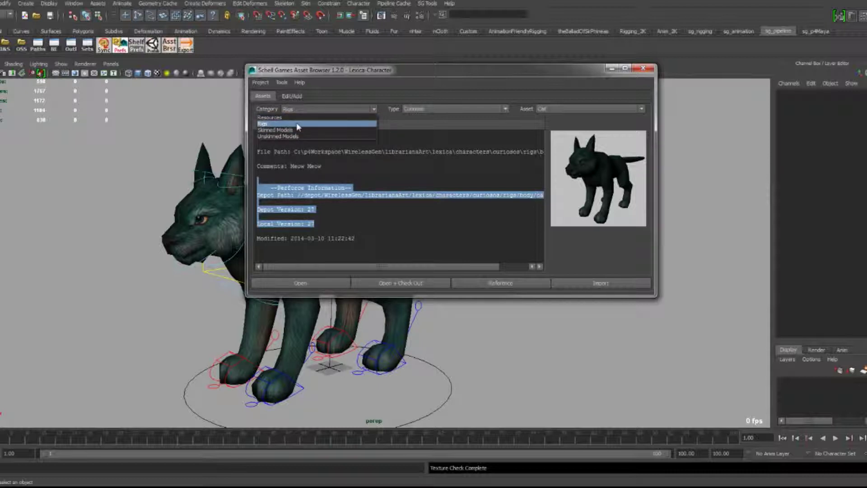
{"action": "left_click", "coordinate": [298, 124]}
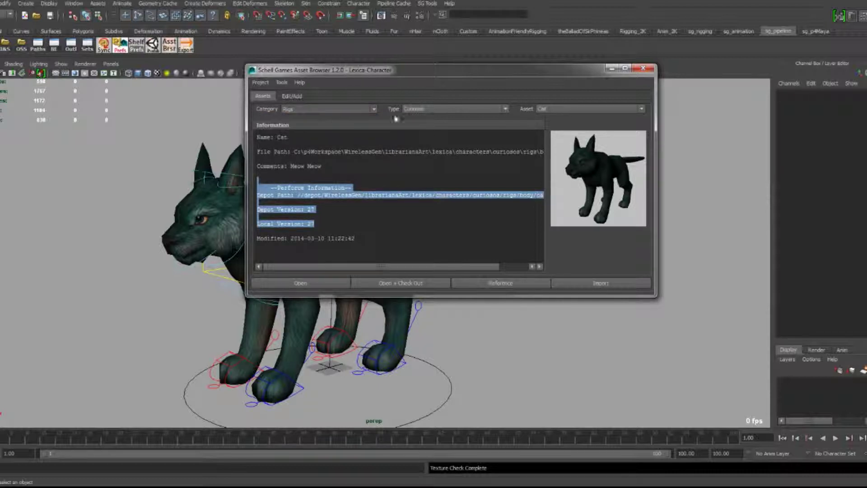
{"action": "left_click", "coordinate": [555, 110]}
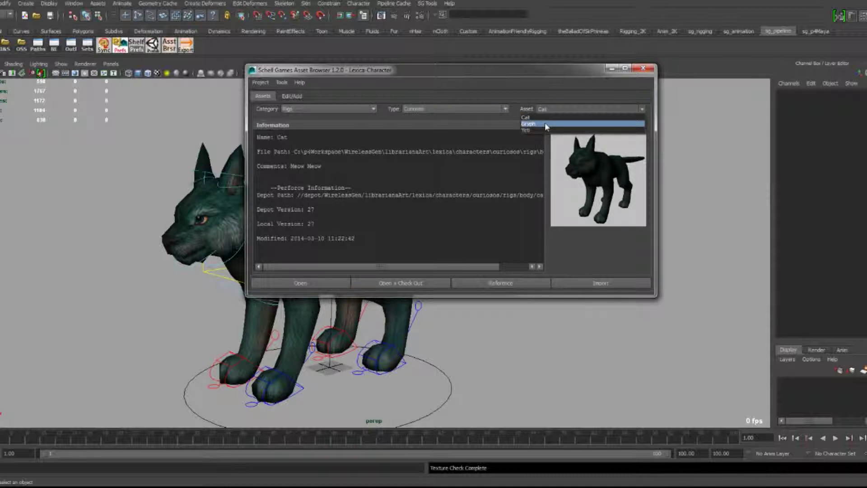
{"action": "left_click", "coordinate": [547, 124]}
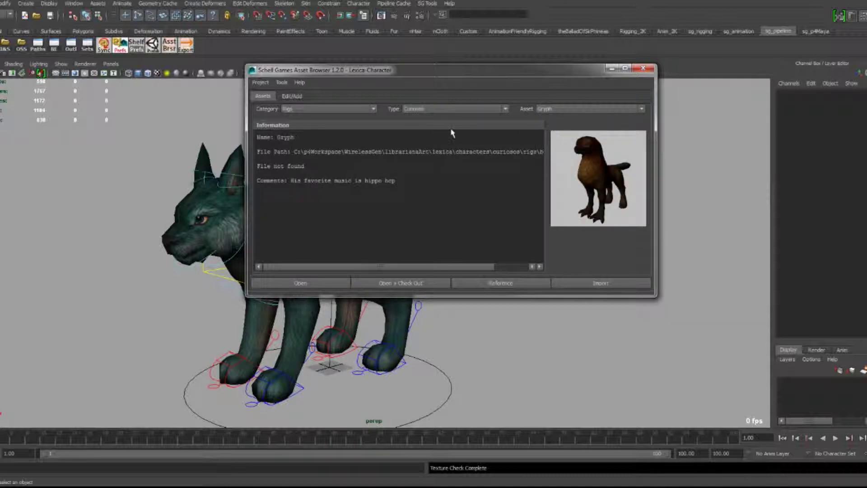
Step: Move the asset browser aside and examine the Gryph rig's file path and local file status
{"action": "left_click_drag", "start_coordinate": [427, 74], "coordinate": [499, 78]}
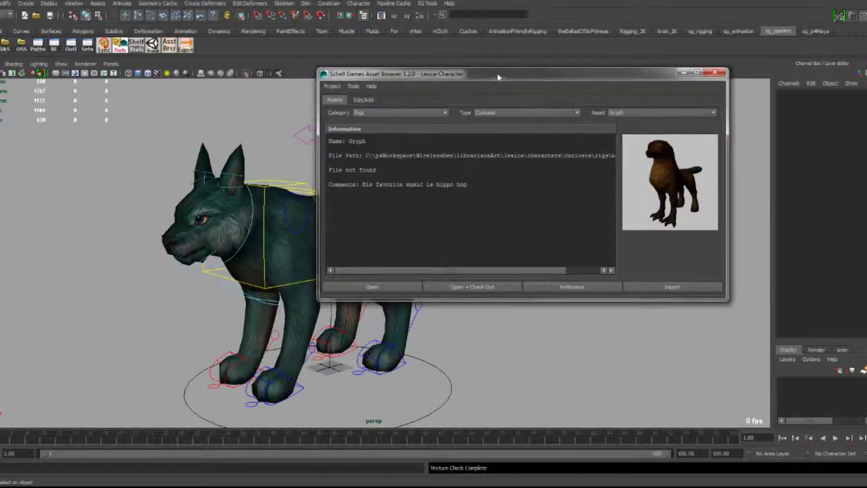
{"action": "left_click_drag", "start_coordinate": [357, 156], "coordinate": [436, 156]}
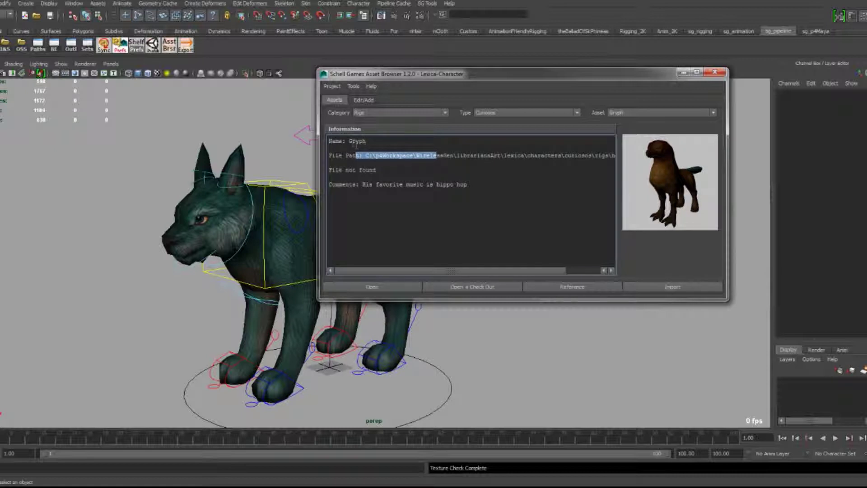
{"action": "left_click_drag", "start_coordinate": [359, 155], "coordinate": [399, 170]}
{"action": "left_click", "coordinate": [353, 166]}
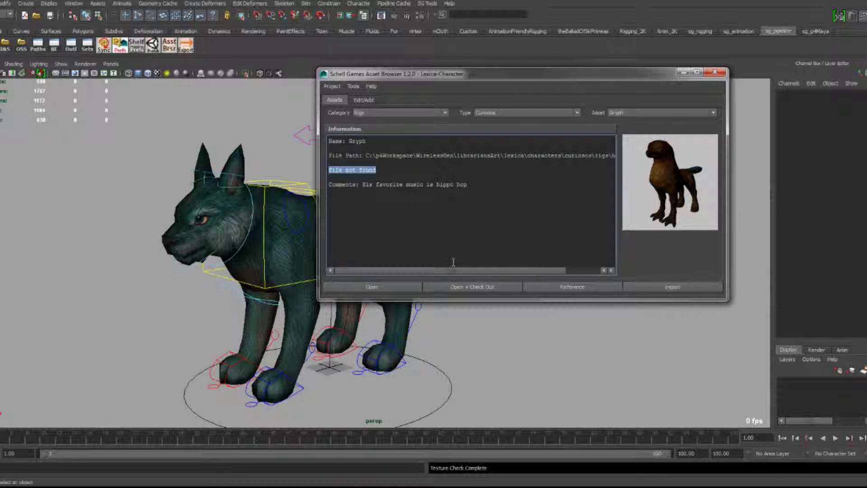
Step: Open the Gryph rig, reading the file message and agreeing to sync gryph.ma from Perforce
{"action": "left_click", "coordinate": [410, 288]}
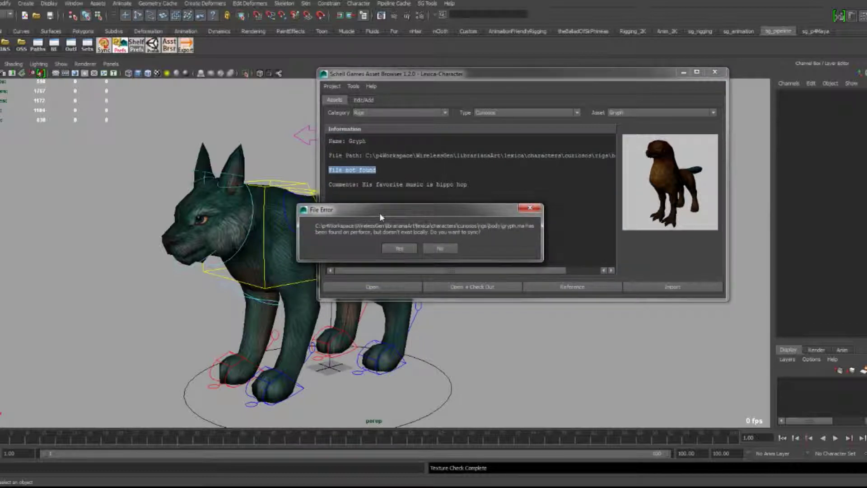
{"action": "left_click_drag", "start_coordinate": [379, 213], "coordinate": [392, 208]}
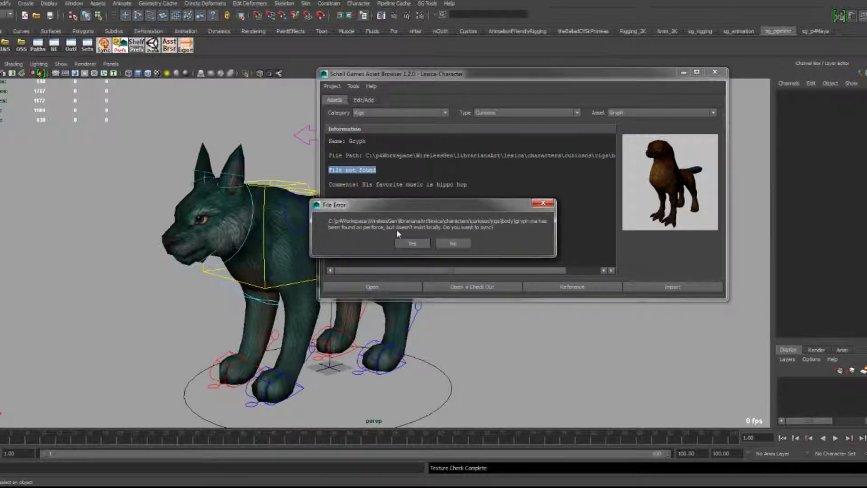
{"action": "left_click_drag", "start_coordinate": [381, 230], "coordinate": [494, 228]}
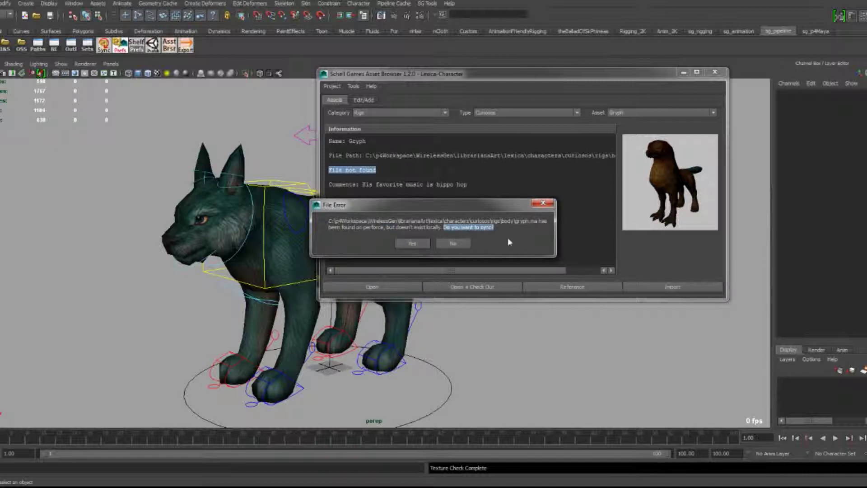
{"action": "left_click", "coordinate": [424, 245]}
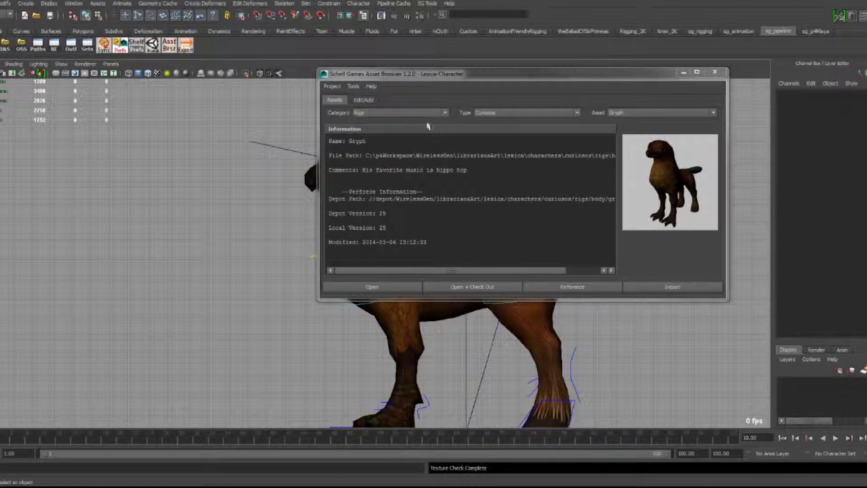
Step: Open the Gryph rig with check-out, and close the Graph Editor and the asset browser
{"action": "left_click", "coordinate": [404, 113]}
{"action": "left_click", "coordinate": [404, 115]}
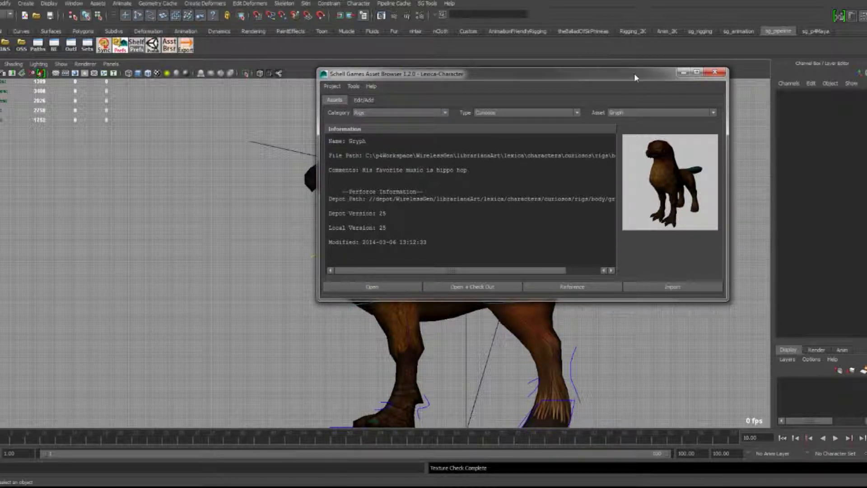
{"action": "left_click", "coordinate": [449, 288]}
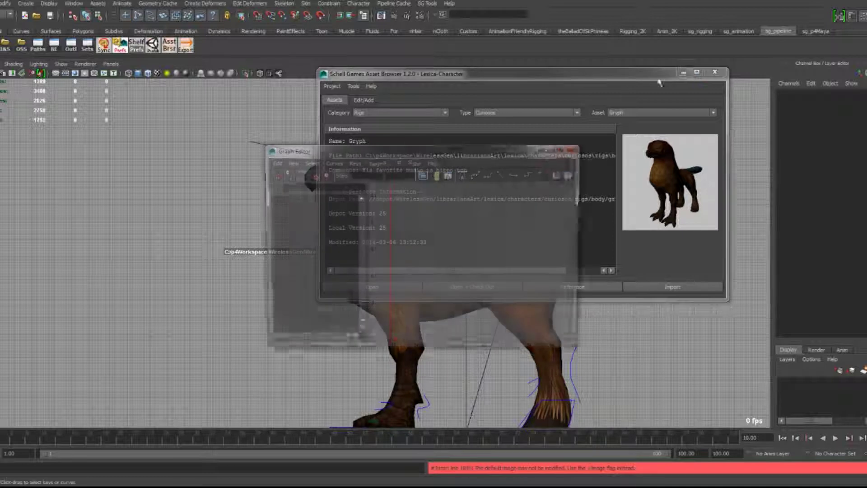
{"action": "left_click", "coordinate": [571, 148]}
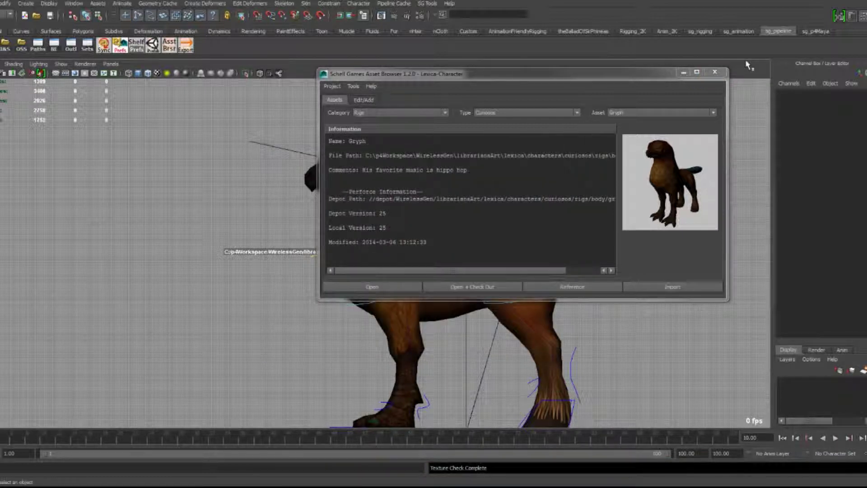
{"action": "left_click", "coordinate": [717, 74]}
{"action": "scroll", "coordinate": [500, 180], "scroll_direction": "up", "scroll_amount": 2}
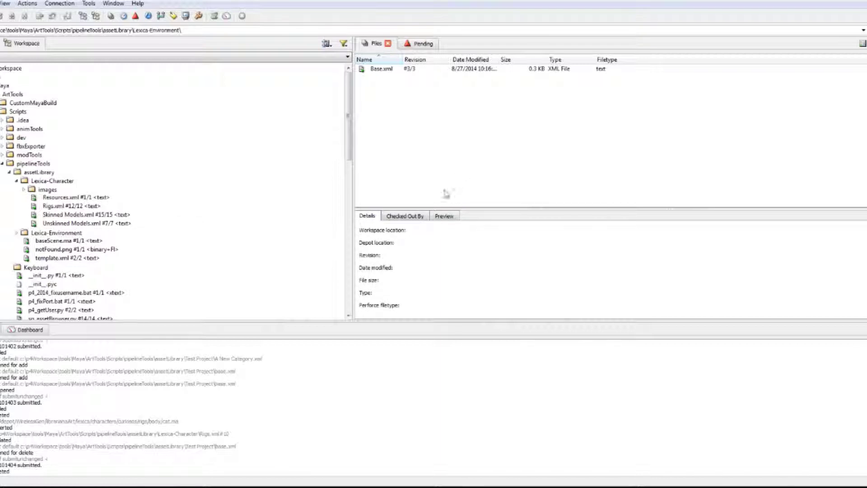
Step: Revert the checked-out gryph.ma in the default pending changelist in Perforce
{"action": "left_click", "coordinate": [422, 45]}
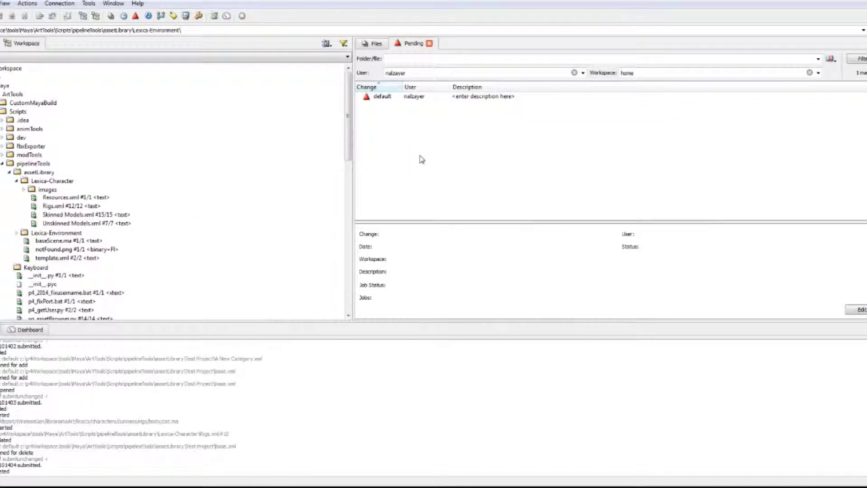
{"action": "left_click", "coordinate": [359, 97]}
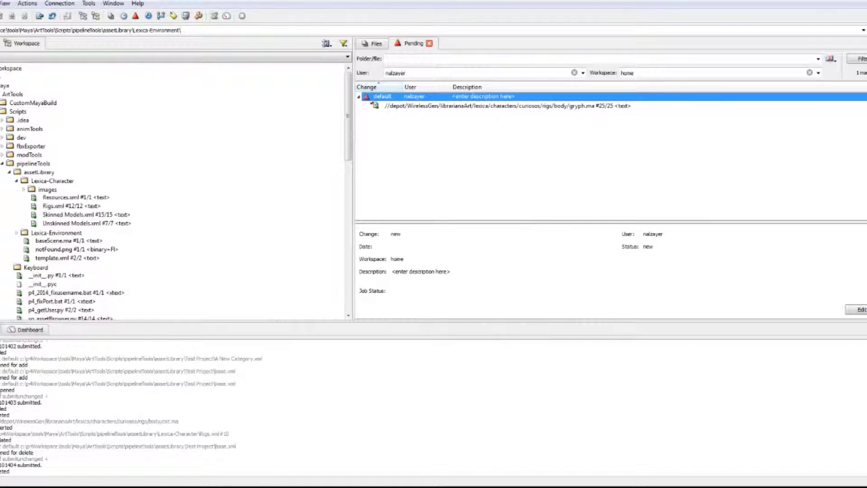
{"action": "right_click", "coordinate": [470, 110]}
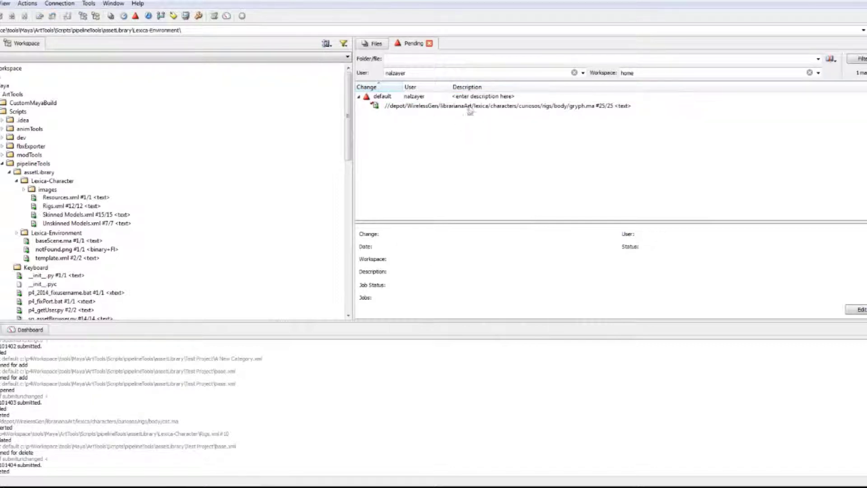
{"action": "left_click", "coordinate": [497, 164]}
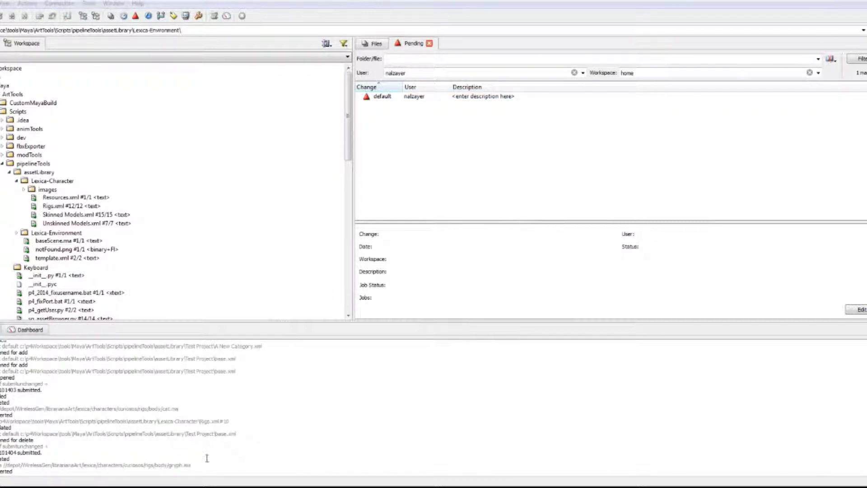
Step: Switch back to Maya, start a new empty scene and reopen the asset browser
{"action": "left_click", "coordinate": [129, 443]}
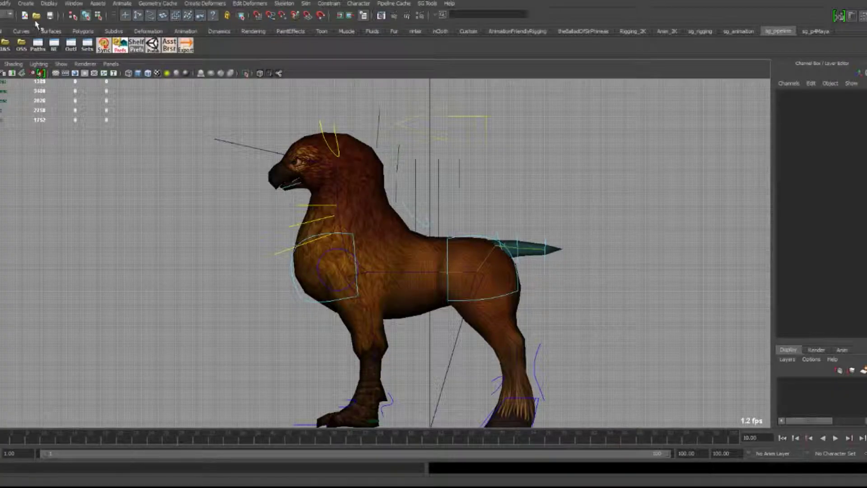
{"action": "left_click", "coordinate": [37, 16]}
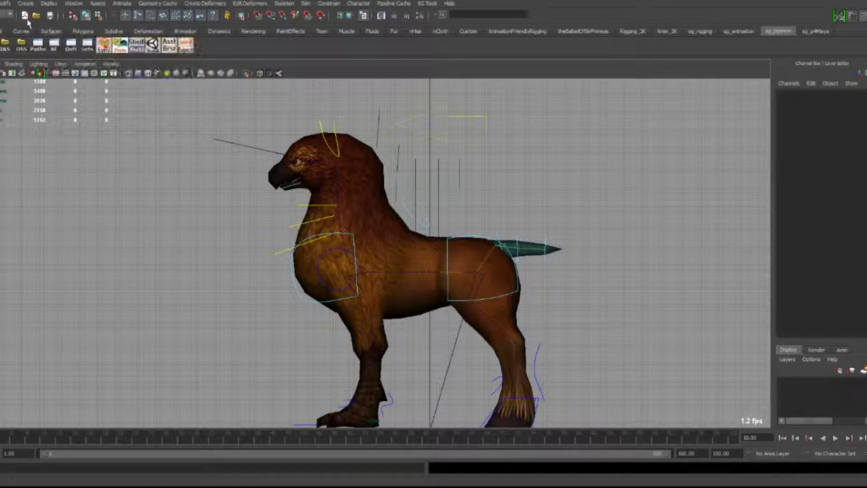
{"action": "left_click", "coordinate": [420, 248]}
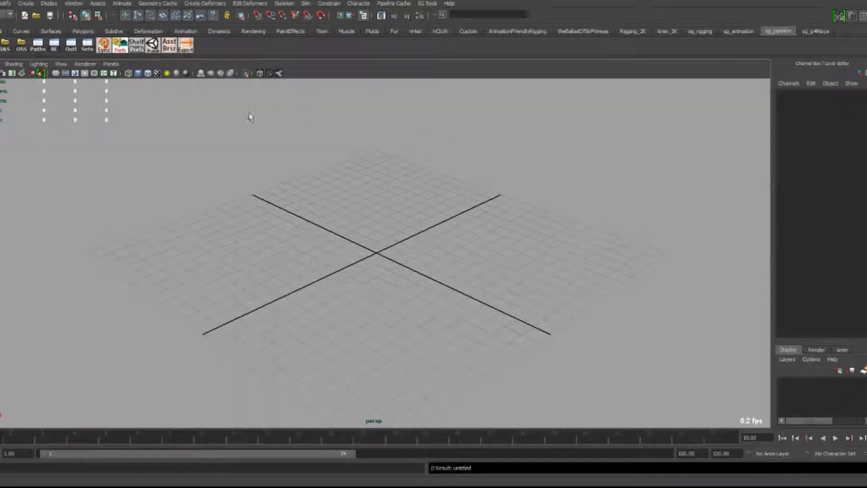
{"action": "left_click", "coordinate": [167, 51]}
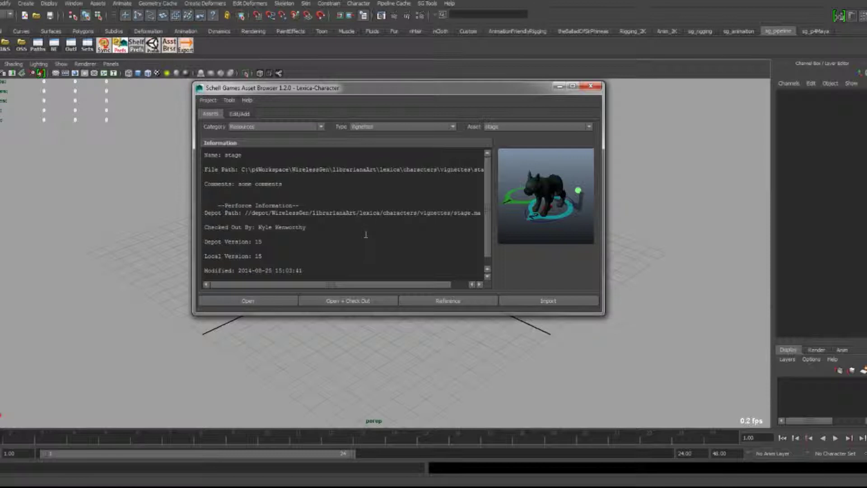
Step: Start making changes to the Lexica-Character library in the asset browser's Edit/Add view
{"action": "left_click", "coordinate": [230, 114]}
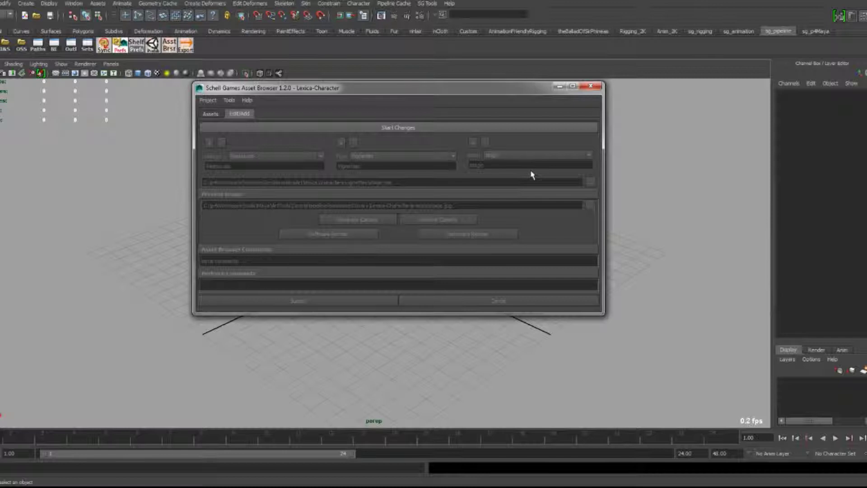
{"action": "left_click_drag", "start_coordinate": [401, 91], "coordinate": [437, 98]}
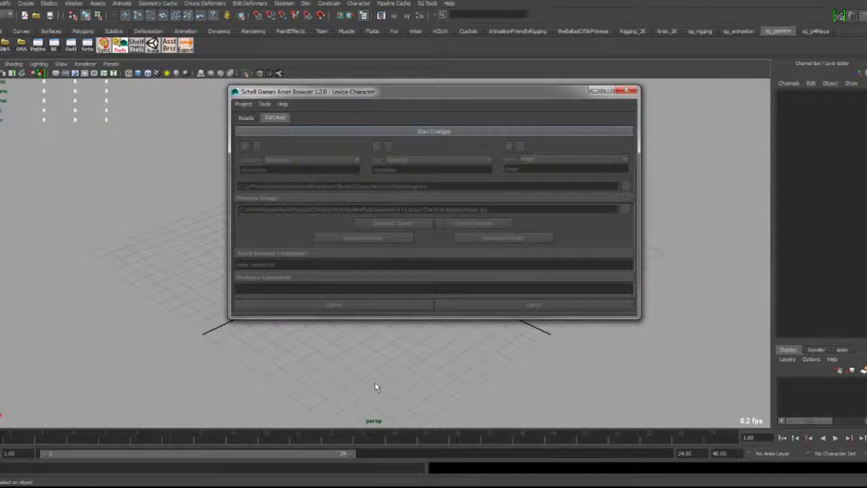
{"action": "left_click", "coordinate": [485, 131]}
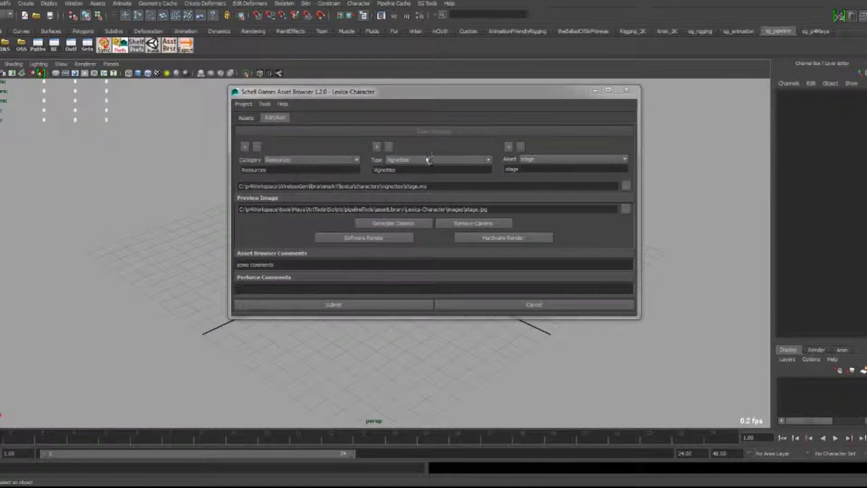
Step: Choose the Rigs category and Curiosos type for editing, and compare the selected asset with the Assets view
{"action": "left_click", "coordinate": [246, 118]}
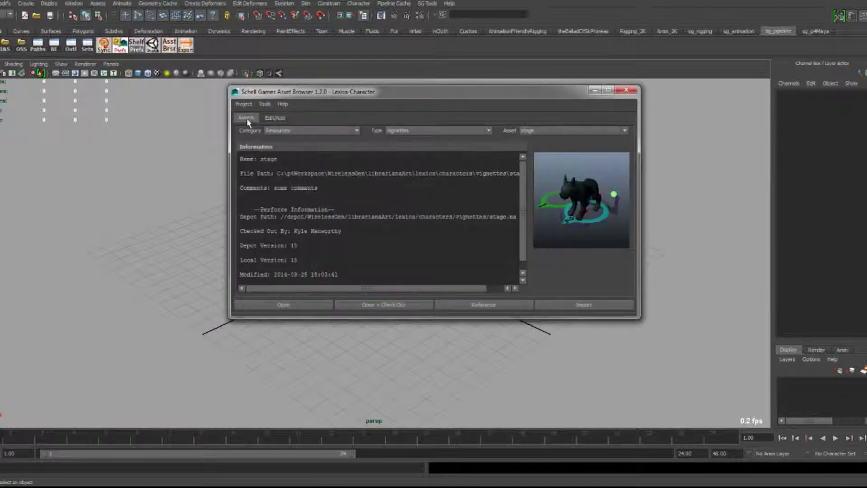
{"action": "left_click", "coordinate": [288, 132]}
{"action": "left_click", "coordinate": [277, 138]}
{"action": "left_click", "coordinate": [275, 118]}
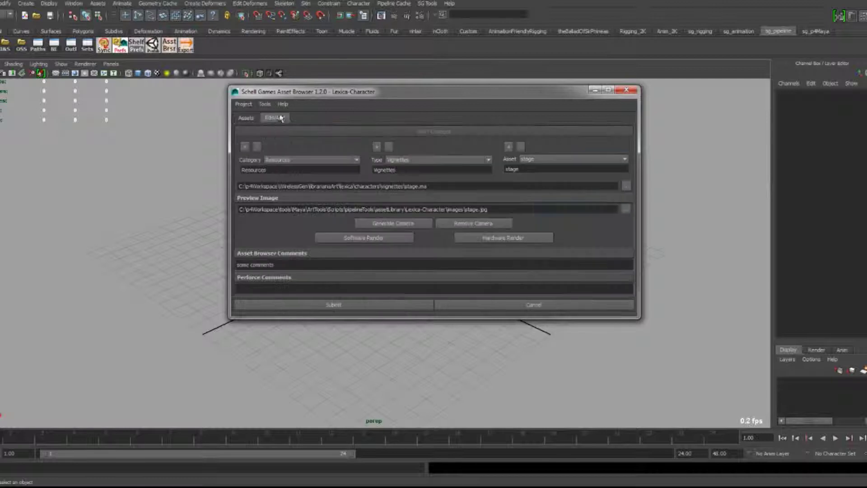
{"action": "left_click", "coordinate": [286, 162]}
{"action": "left_click", "coordinate": [286, 179]}
{"action": "left_click", "coordinate": [416, 160]}
{"action": "left_click", "coordinate": [416, 171]}
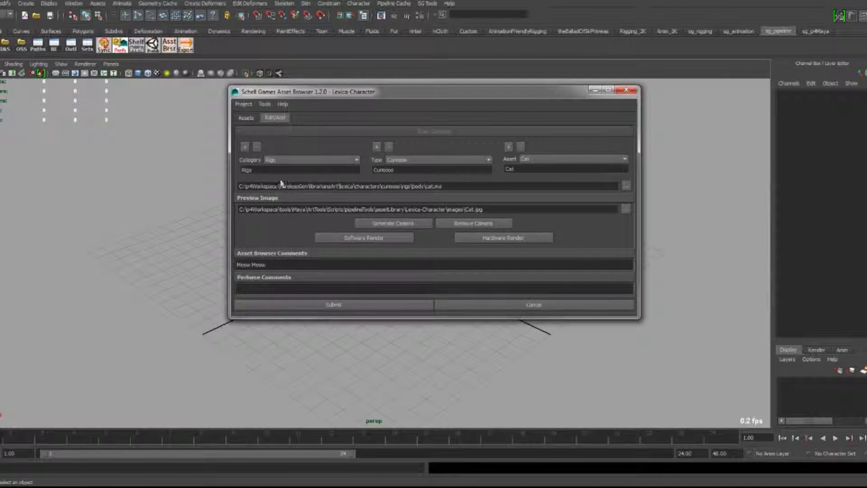
{"action": "left_click", "coordinate": [247, 117]}
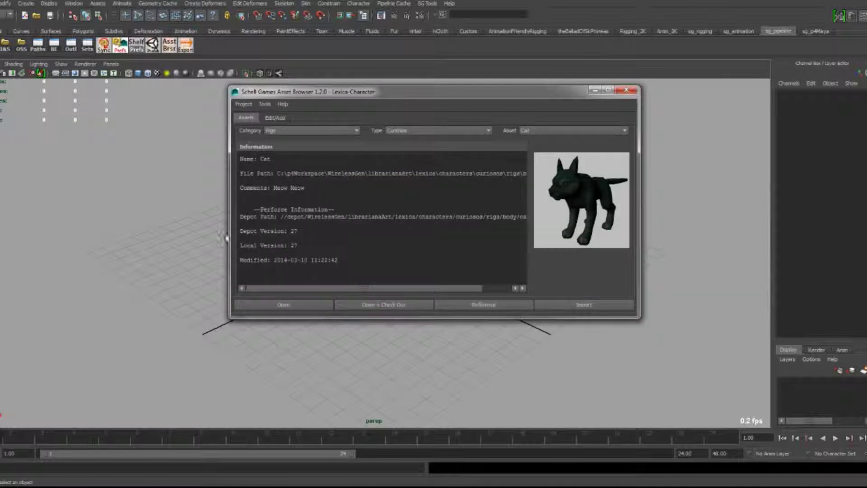
Step: Rename the Rigs category as Rig, and check the category and type lists in the Assets view
{"action": "left_click", "coordinate": [276, 118]}
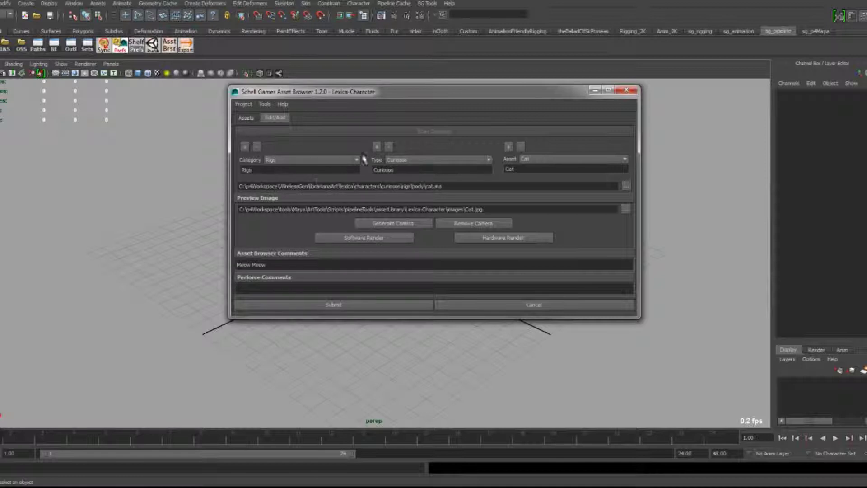
{"action": "left_click", "coordinate": [310, 170]}
{"action": "left_click", "coordinate": [251, 119]}
{"action": "left_click", "coordinate": [280, 131]}
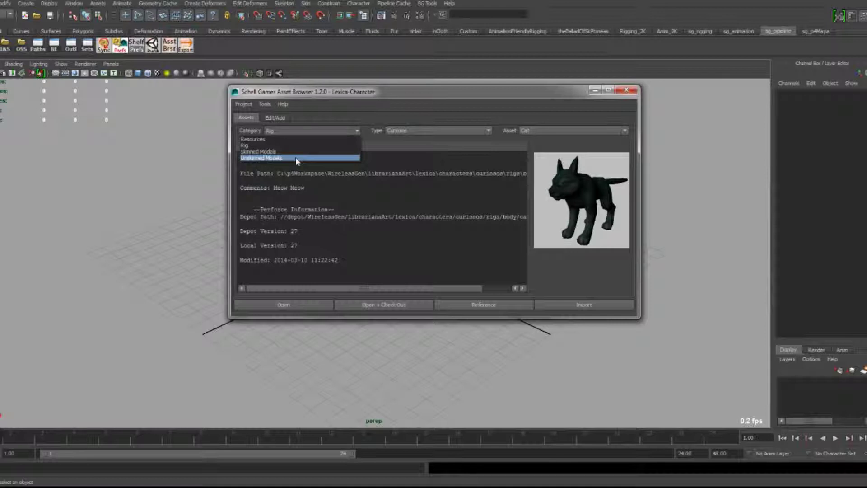
{"action": "key", "text": "Escape"}
{"action": "left_click", "coordinate": [393, 131]}
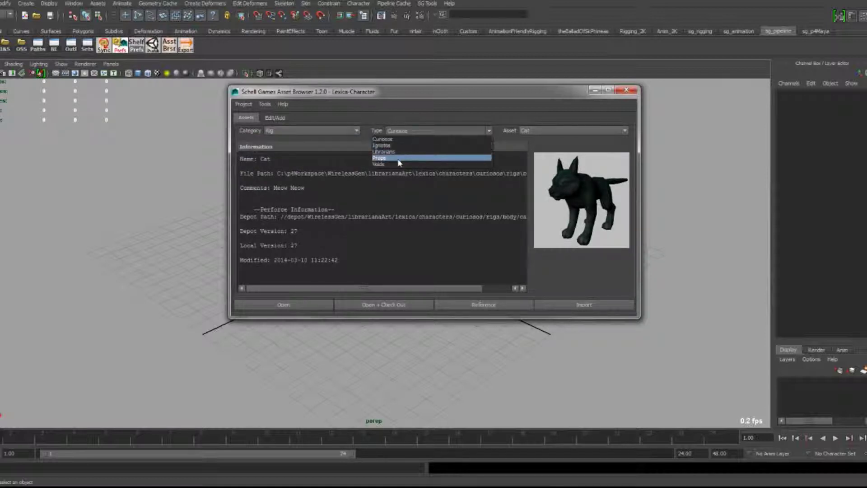
{"action": "left_click", "coordinate": [379, 206]}
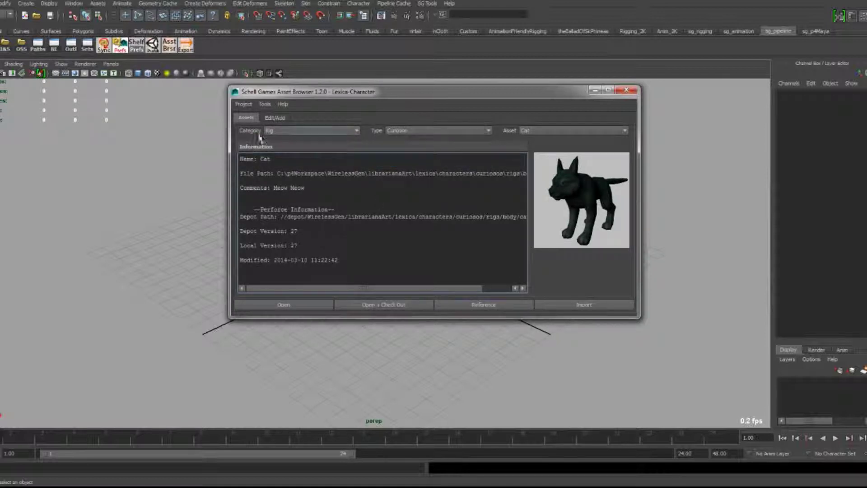
Step: Reopen the asset browser and choose the Resources category for editing in the Lexica-Character library
{"action": "left_click", "coordinate": [626, 90]}
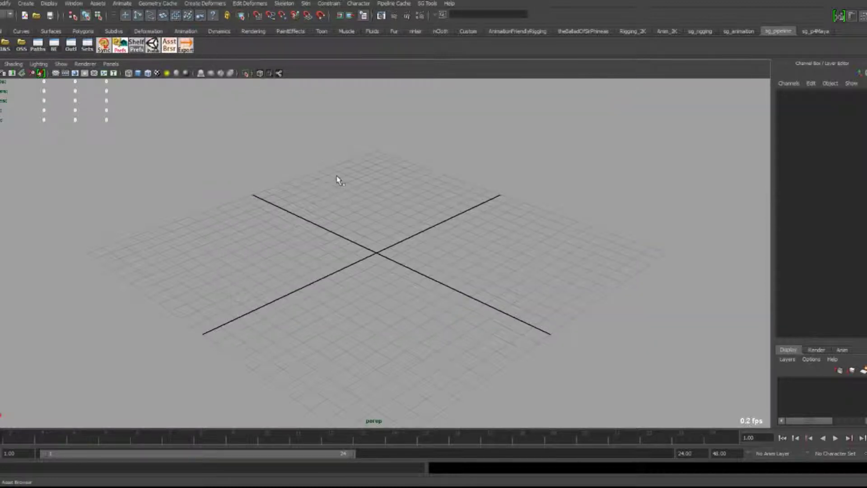
{"action": "left_click", "coordinate": [264, 163]}
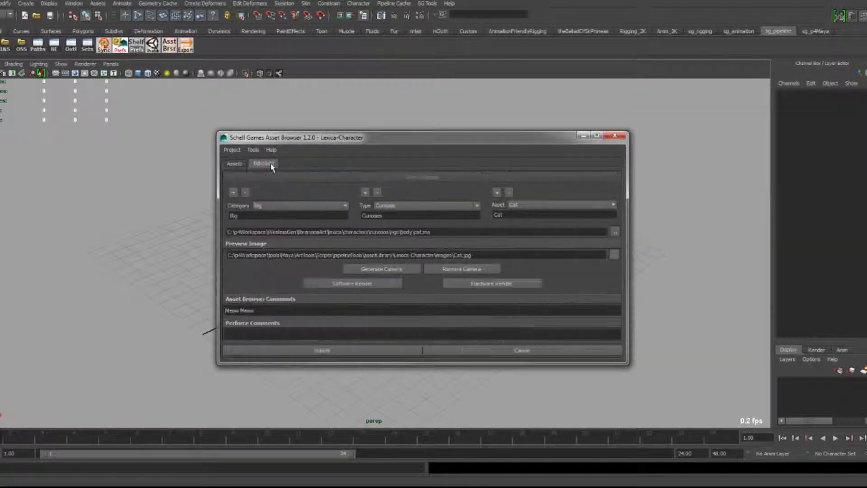
{"action": "left_click", "coordinate": [307, 206]}
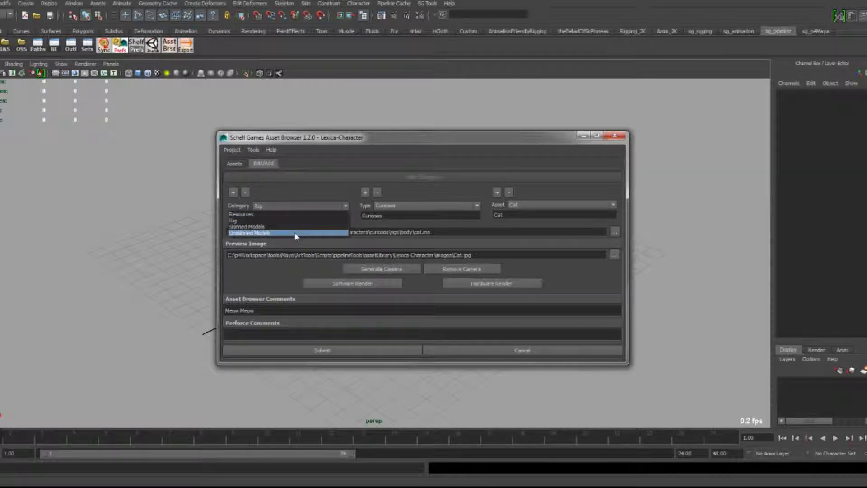
{"action": "left_click", "coordinate": [290, 214]}
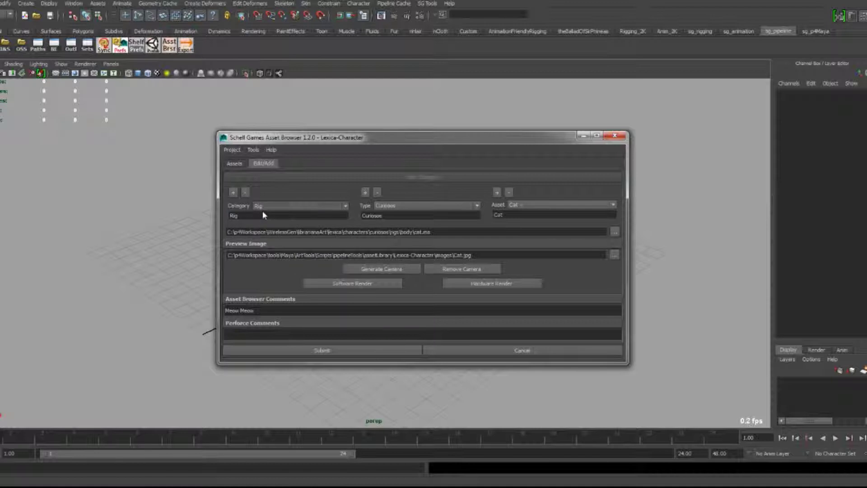
Step: Rename the Stage asset in the Vignettes type as Stage For Cinematics, and check the name in the Assets view
{"action": "left_click", "coordinate": [399, 216]}
{"action": "left_click", "coordinate": [499, 216]}
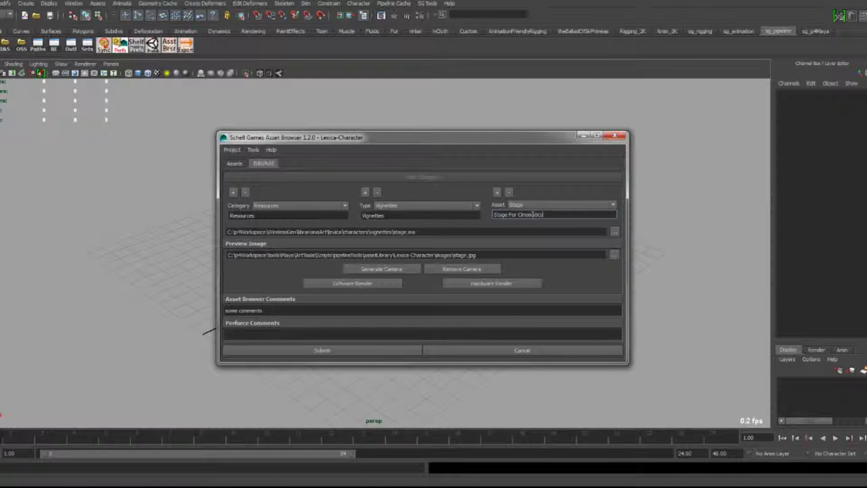
{"action": "key", "text": "Return"}
{"action": "left_click", "coordinate": [237, 163]}
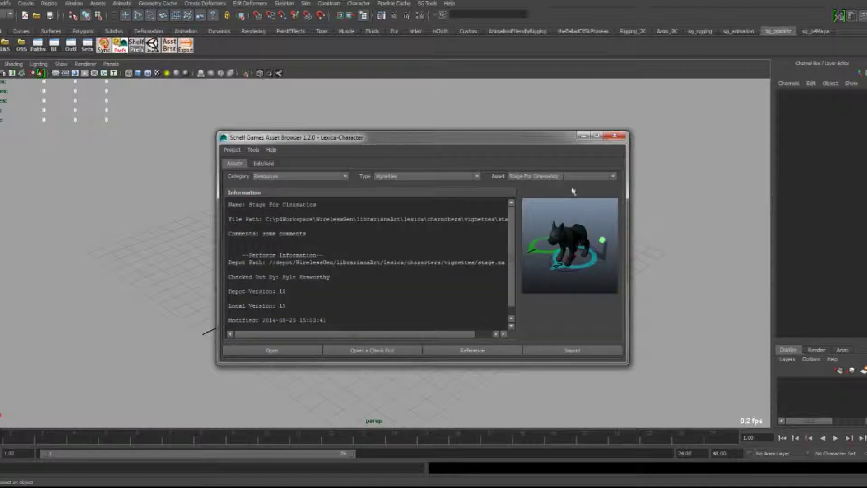
Step: Return to the Edit/Add view and look at the file chooser for the asset's file path without picking a file
{"action": "left_click", "coordinate": [263, 163]}
{"action": "left_click", "coordinate": [614, 232]}
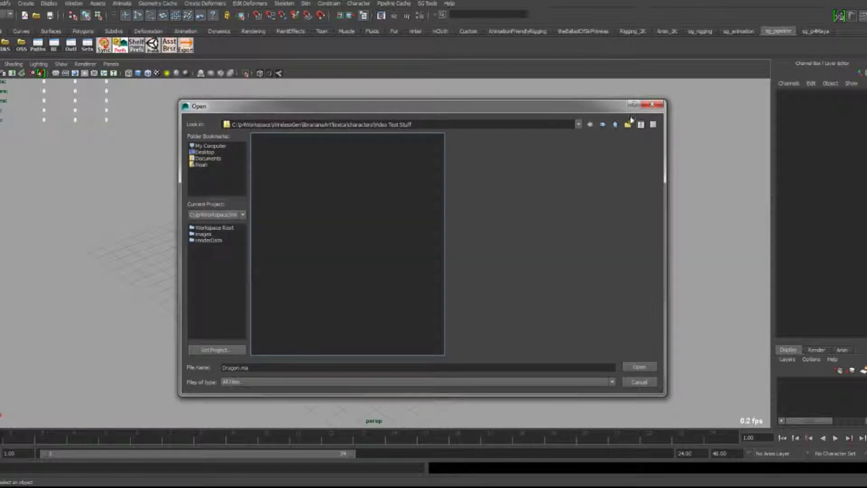
{"action": "left_click", "coordinate": [653, 104]}
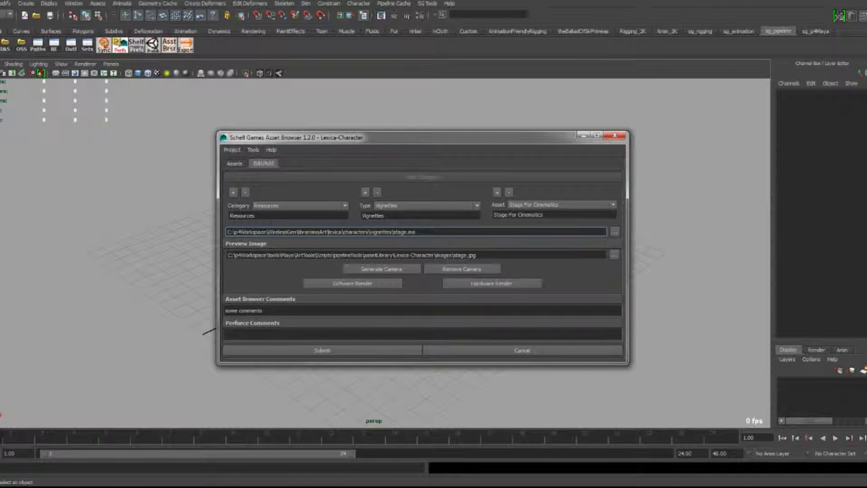
Step: Replace the asset browser comment with "Stage asset for creating cinematics" and check it in the Assets view
{"action": "left_click", "coordinate": [276, 311]}
{"action": "double_click", "coordinate": [276, 311]}
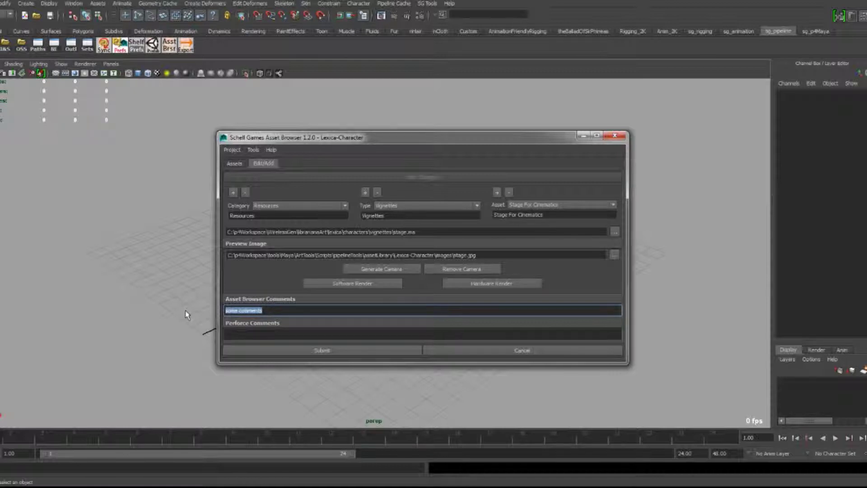
{"action": "type", "text": "Stage asset for creating cin"}
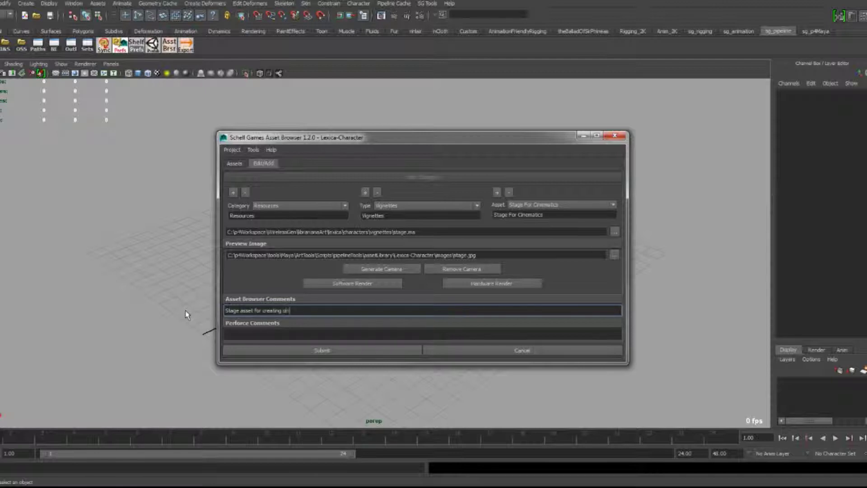
{"action": "type", "text": "ematics"}
{"action": "type", "text": "s"}
{"action": "left_click", "coordinate": [235, 164]}
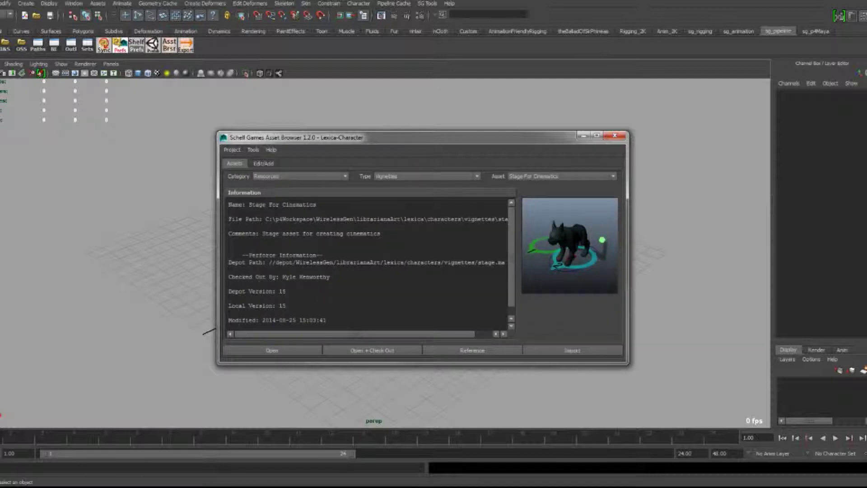
{"action": "scroll", "coordinate": [287, 248], "scroll_direction": "down", "scroll_amount": 1}
{"action": "scroll", "coordinate": [267, 248], "scroll_direction": "up", "scroll_amount": 1}
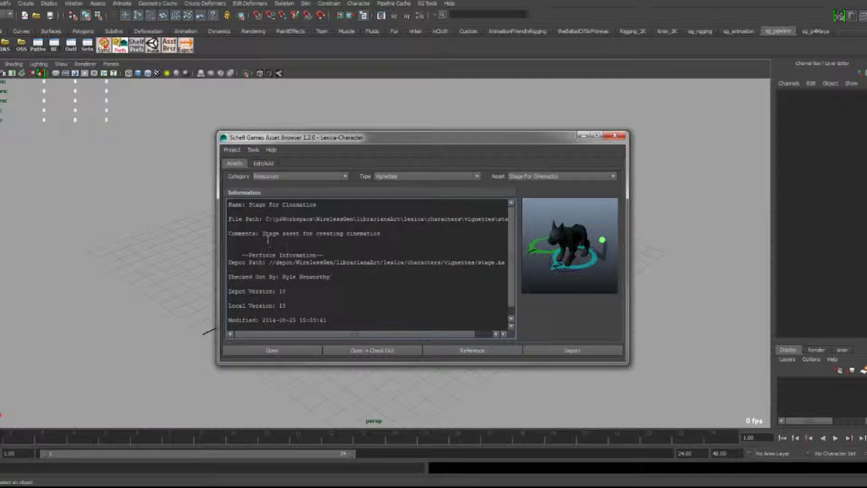
{"action": "left_click_drag", "start_coordinate": [293, 233], "coordinate": [382, 234]}
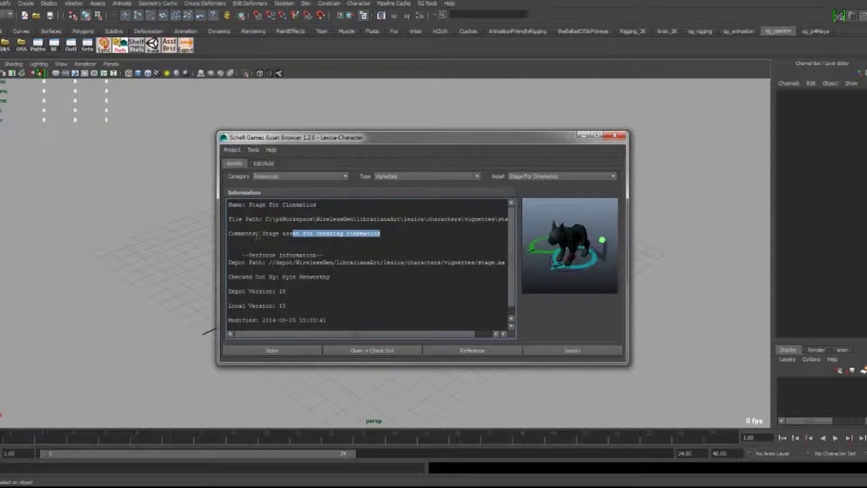
{"action": "left_click_drag", "start_coordinate": [256, 233], "coordinate": [336, 234]}
Step: Open the Stage For Cinematics asset without saving the current scene, dismissing the checked-out notice and closing the extra model panel
{"action": "left_click", "coordinate": [273, 165]}
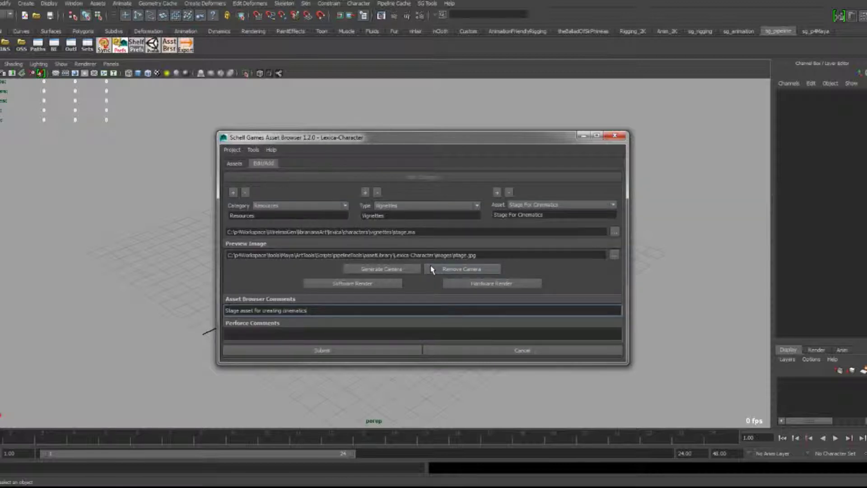
{"action": "left_click", "coordinate": [234, 163]}
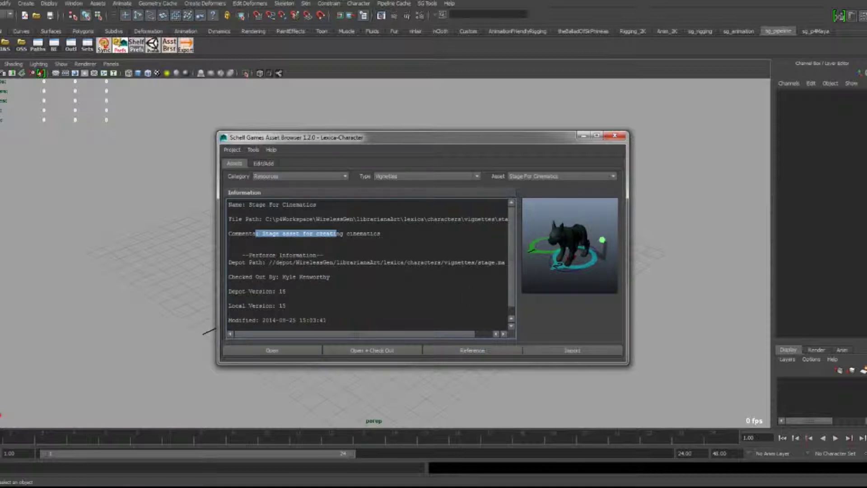
{"action": "left_click", "coordinate": [297, 349]}
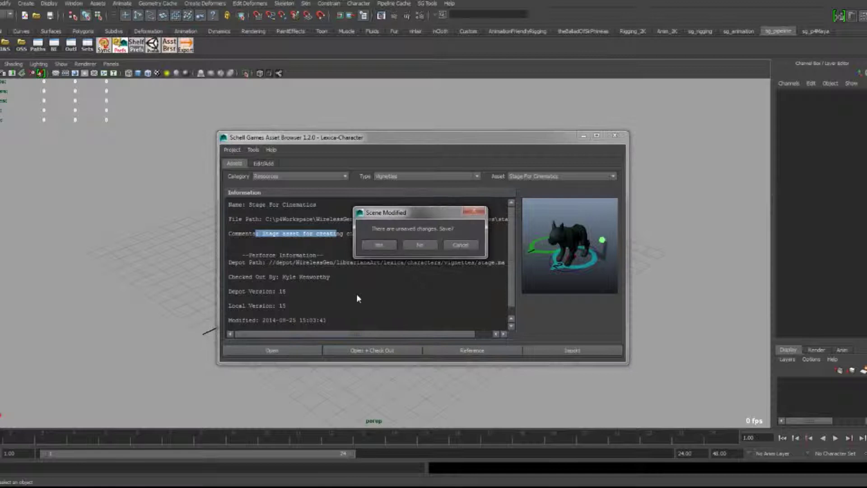
{"action": "left_click", "coordinate": [420, 243]}
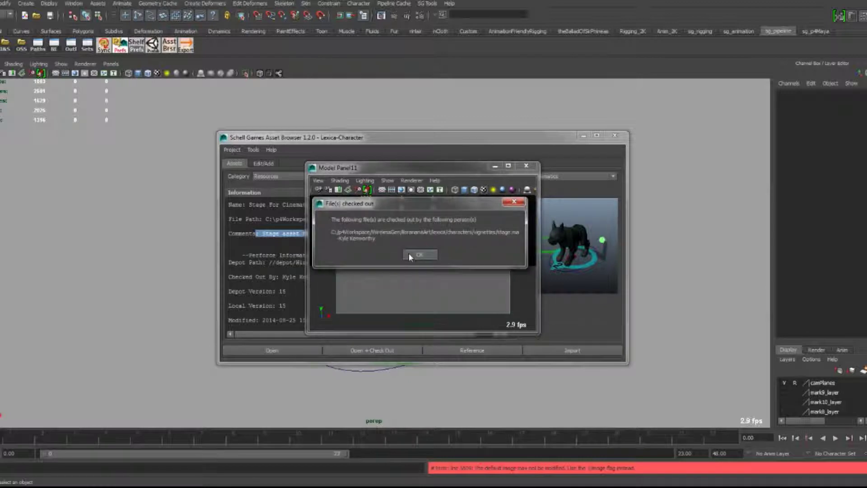
{"action": "left_click_drag", "start_coordinate": [361, 206], "coordinate": [316, 211]}
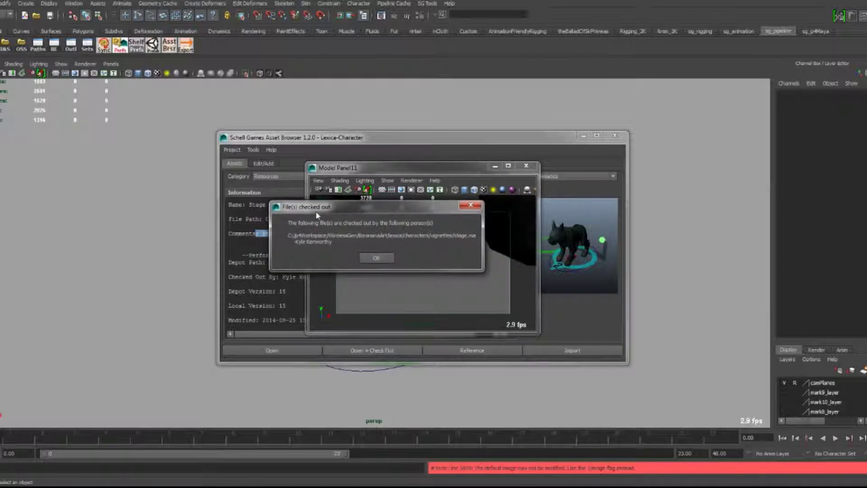
{"action": "left_click", "coordinate": [370, 260]}
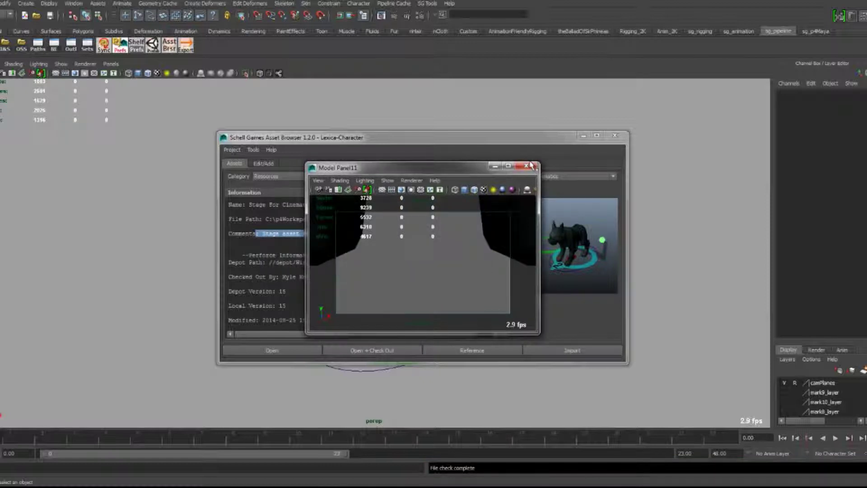
{"action": "left_click", "coordinate": [527, 168]}
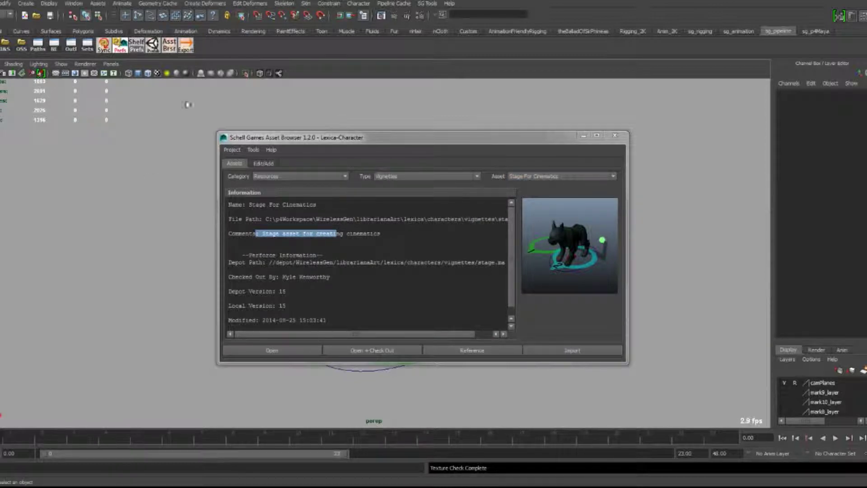
Step: Generate a thumbnail camera for the Stage For Cinematics asset and frame the cat in it with textured shading
{"action": "left_click", "coordinate": [264, 164]}
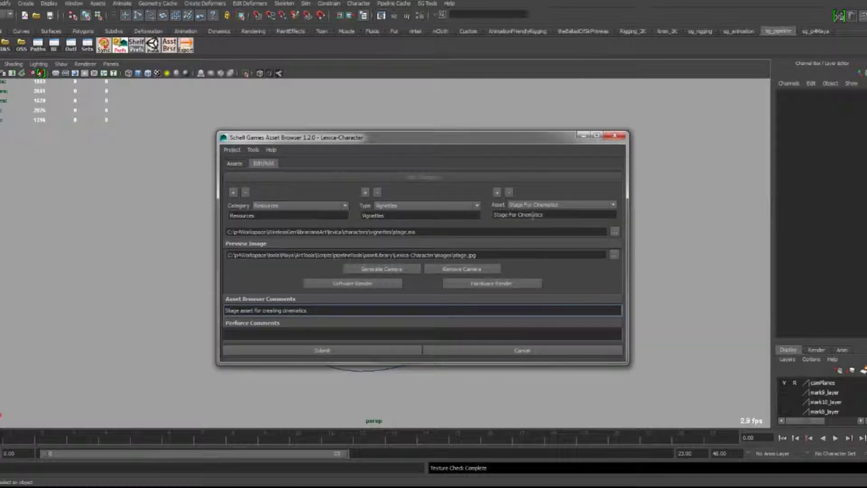
{"action": "left_click_drag", "start_coordinate": [463, 137], "coordinate": [708, 134]}
{"action": "left_click_drag", "start_coordinate": [449, 256], "coordinate": [387, 234], "text": "alt"}
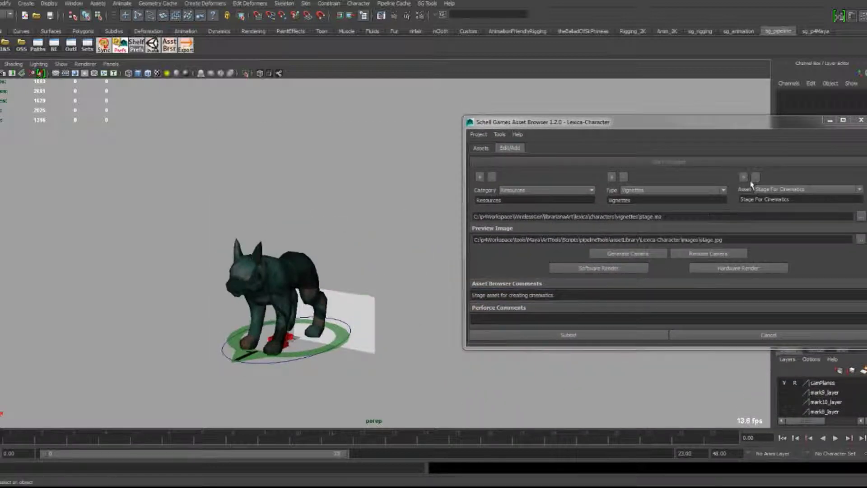
{"action": "left_click", "coordinate": [650, 255]}
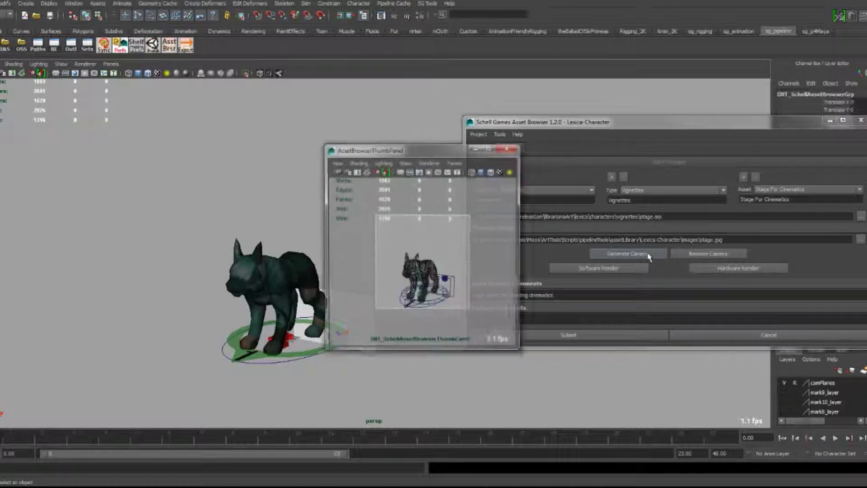
{"action": "left_click_drag", "start_coordinate": [439, 247], "coordinate": [437, 250], "text": "alt"}
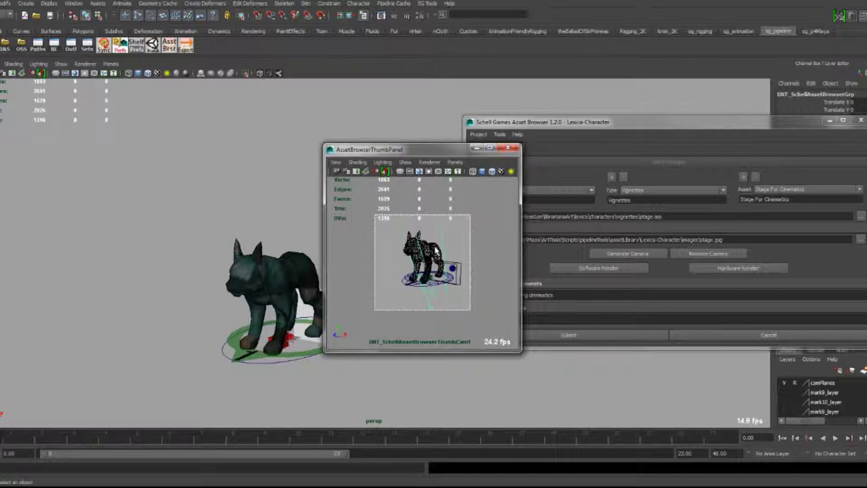
{"action": "key", "text": "6"}
{"action": "left_click_drag", "start_coordinate": [437, 256], "coordinate": [451, 275], "text": "alt"}
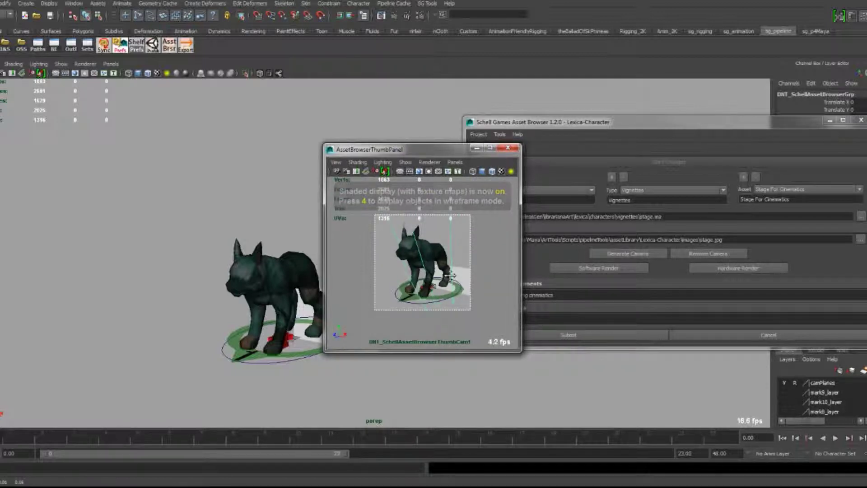
Step: Create the asset's preview image with a software render and check it in the Assets view
{"action": "left_click", "coordinate": [619, 267]}
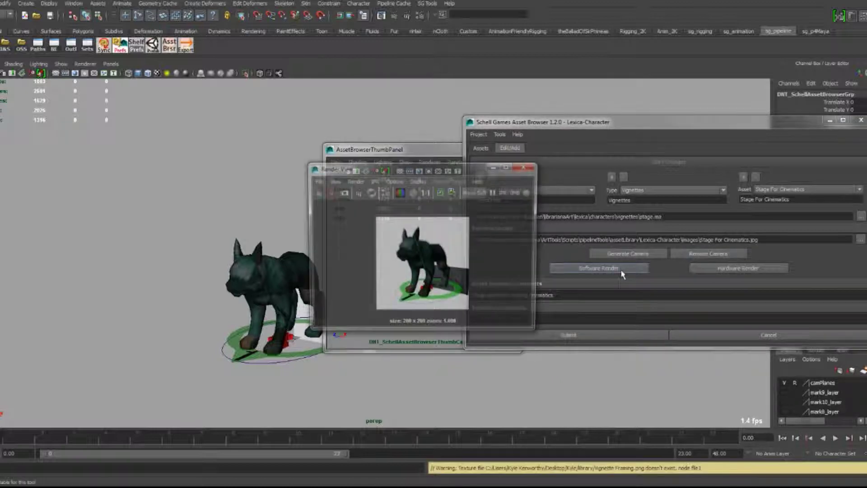
{"action": "left_click", "coordinate": [485, 152]}
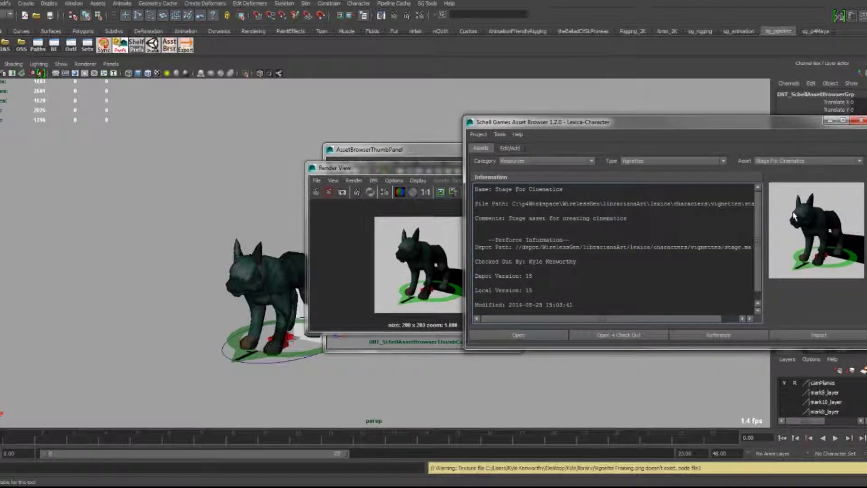
{"action": "left_click", "coordinate": [510, 147]}
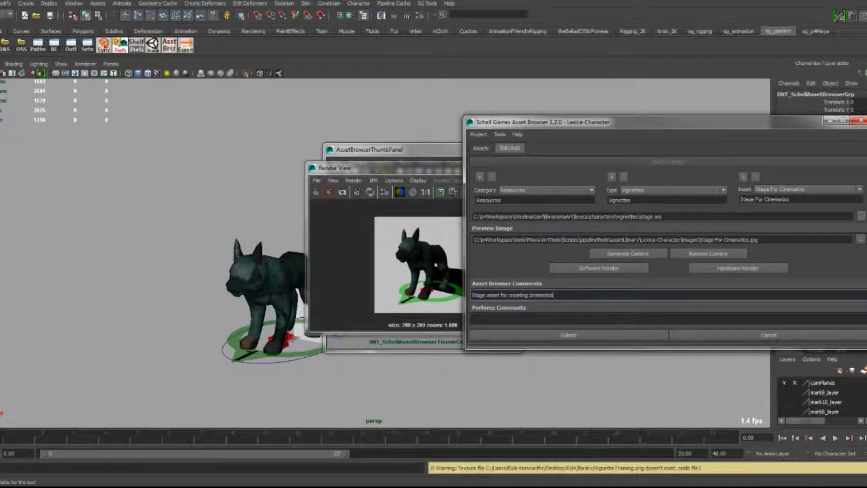
Step: Replace the asset's preview image with a hardware render and compare it in the Assets view
{"action": "left_click", "coordinate": [723, 271]}
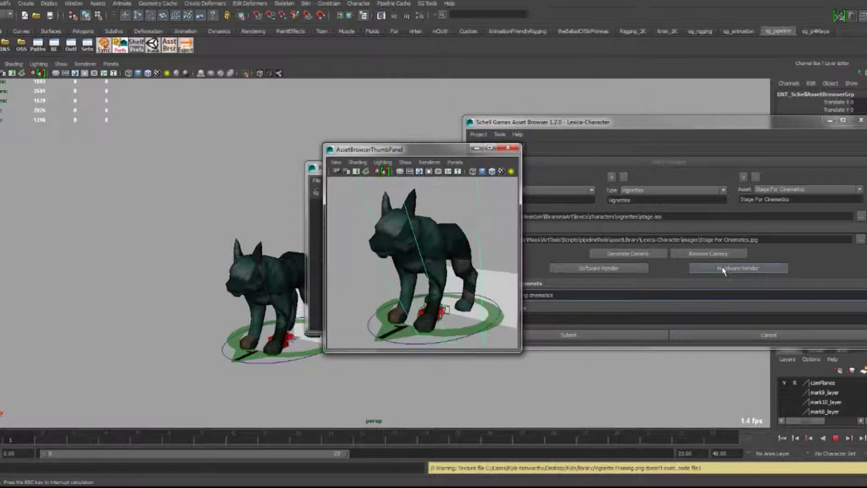
{"action": "left_click", "coordinate": [531, 131]}
{"action": "left_click", "coordinate": [481, 148]}
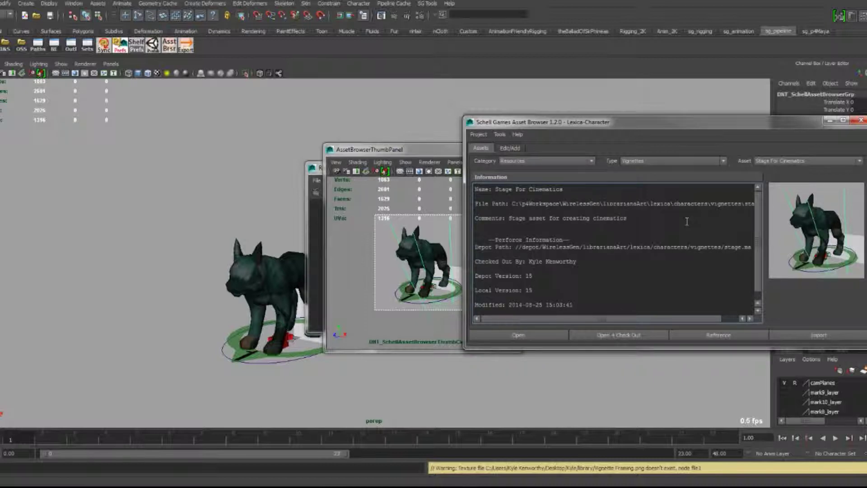
{"action": "left_click", "coordinate": [515, 151]}
Step: Redo the preview image as a software render, close the Render View and check the Resources asset in the Assets view
{"action": "left_click", "coordinate": [611, 268]}
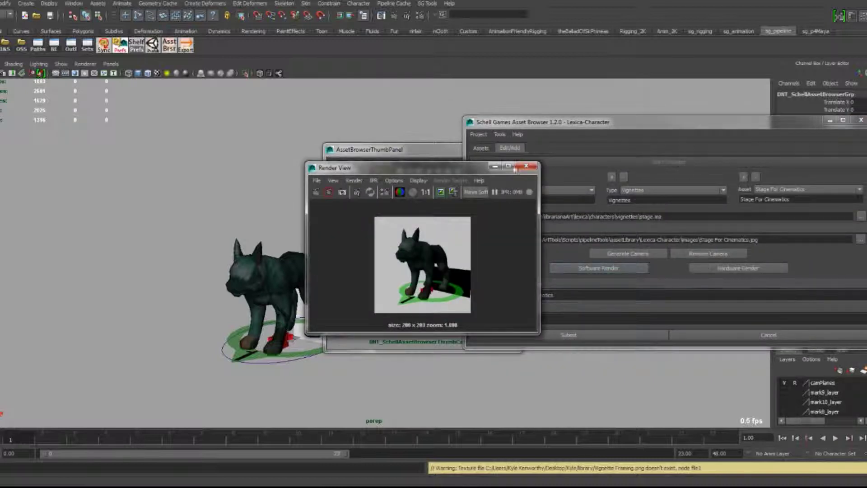
{"action": "left_click", "coordinate": [526, 166]}
{"action": "left_click", "coordinate": [481, 148]}
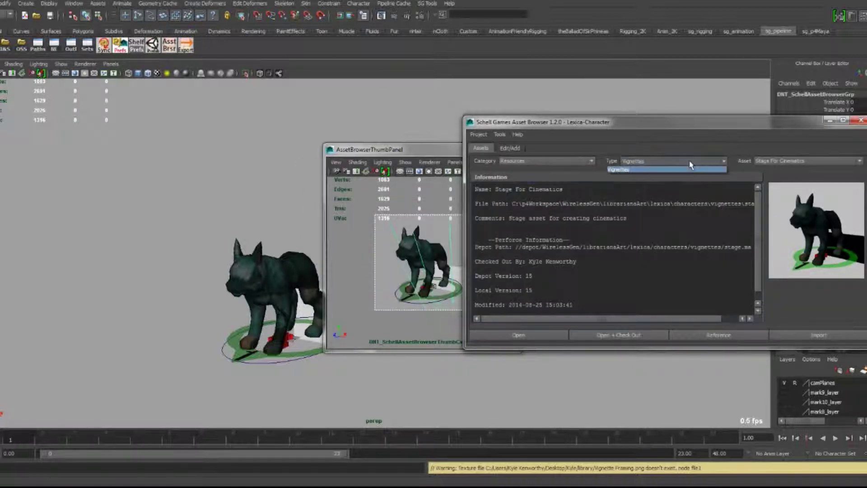
{"action": "left_click", "coordinate": [547, 161]}
{"action": "left_click", "coordinate": [530, 176]}
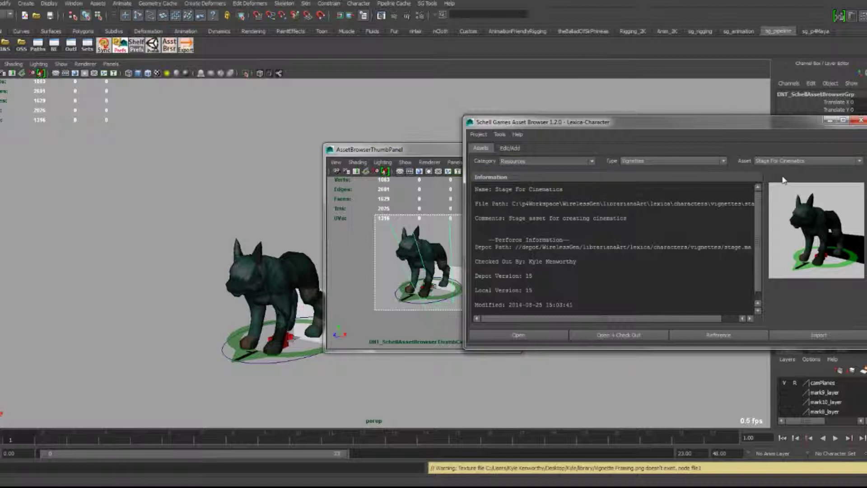
{"action": "left_click", "coordinate": [560, 163]}
{"action": "left_click", "coordinate": [562, 175]}
Step: Put away the thumbnail panel and start a new empty scene with the asset editing view open
{"action": "left_click", "coordinate": [510, 147]}
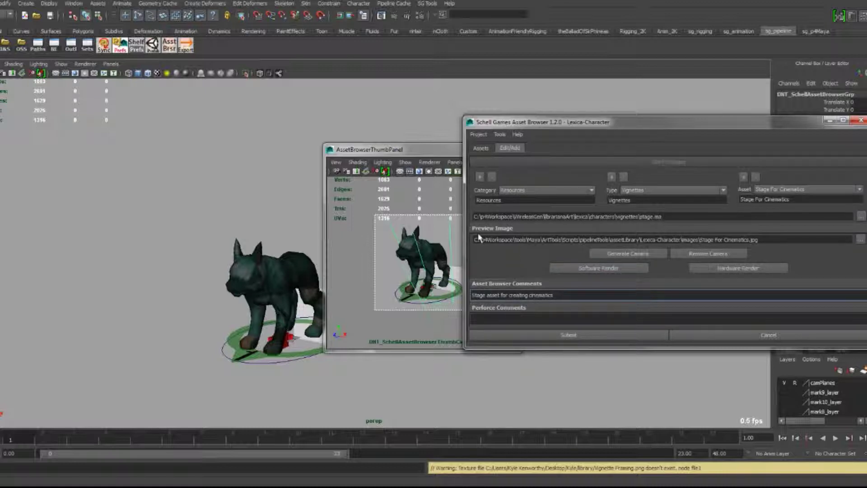
{"action": "left_click", "coordinate": [442, 153]}
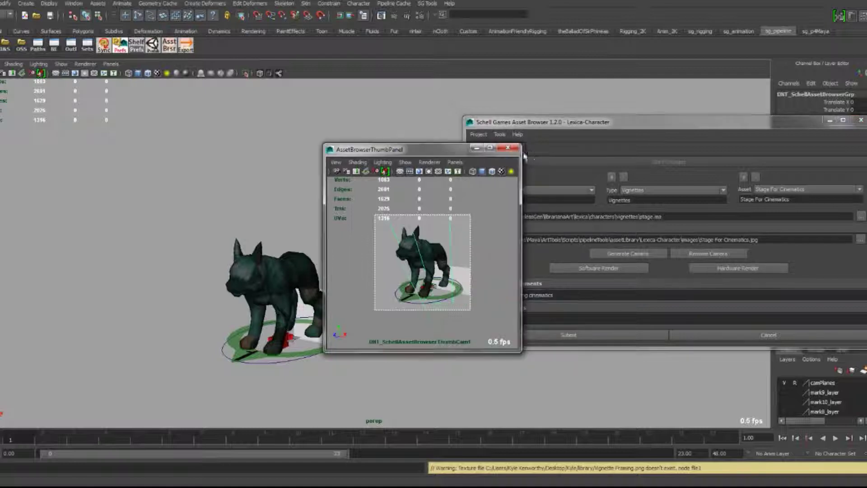
{"action": "left_click", "coordinate": [477, 149]}
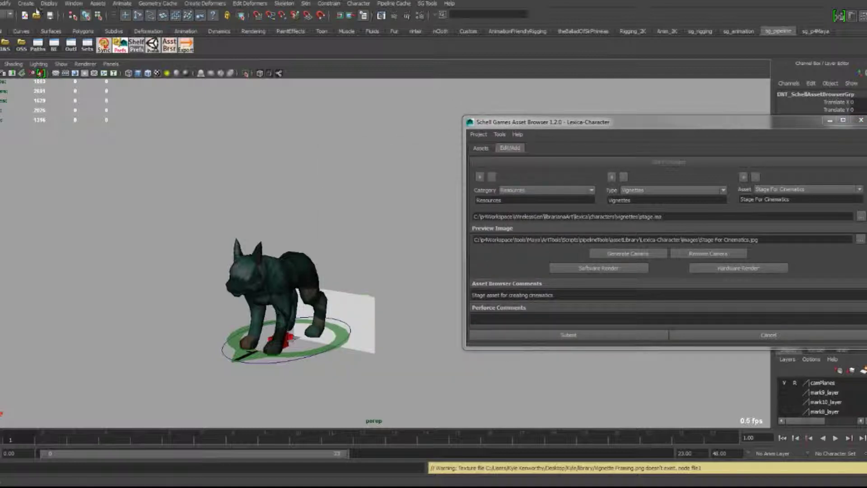
{"action": "left_click", "coordinate": [24, 16]}
{"action": "left_click", "coordinate": [422, 245]}
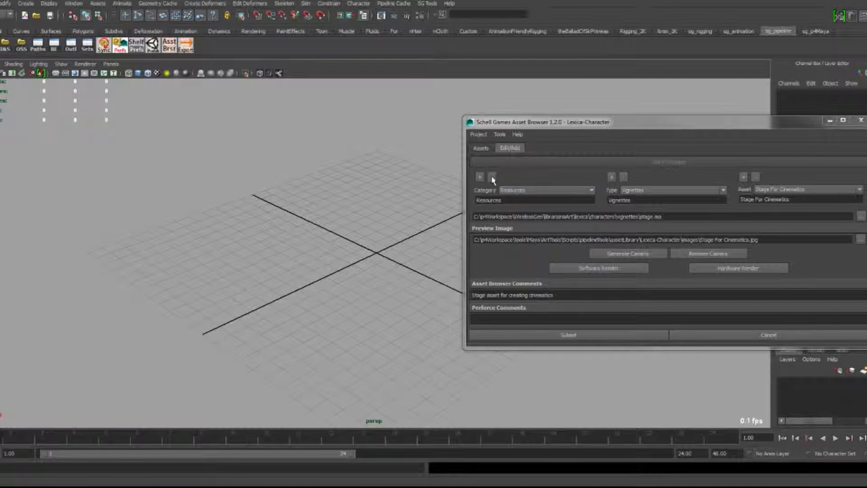
Step: Delete the Resources category, check the remaining categories in the Assets view and return to the editing view
{"action": "left_click", "coordinate": [492, 177]}
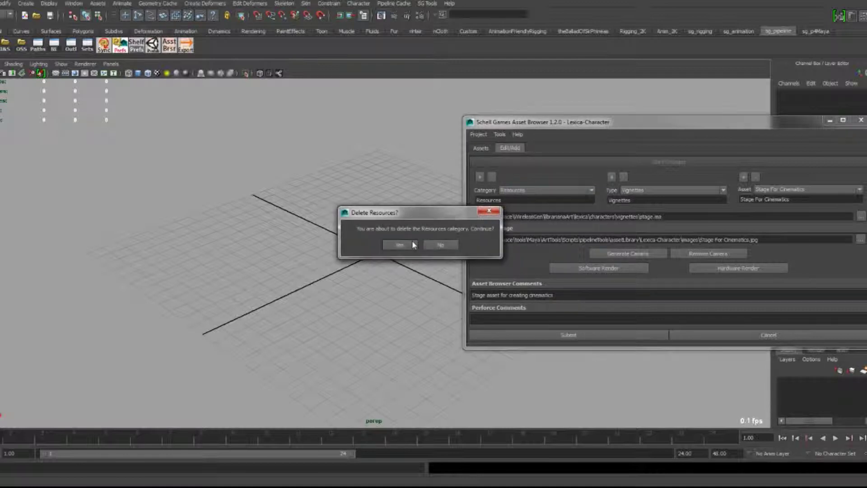
{"action": "left_click", "coordinate": [400, 244]}
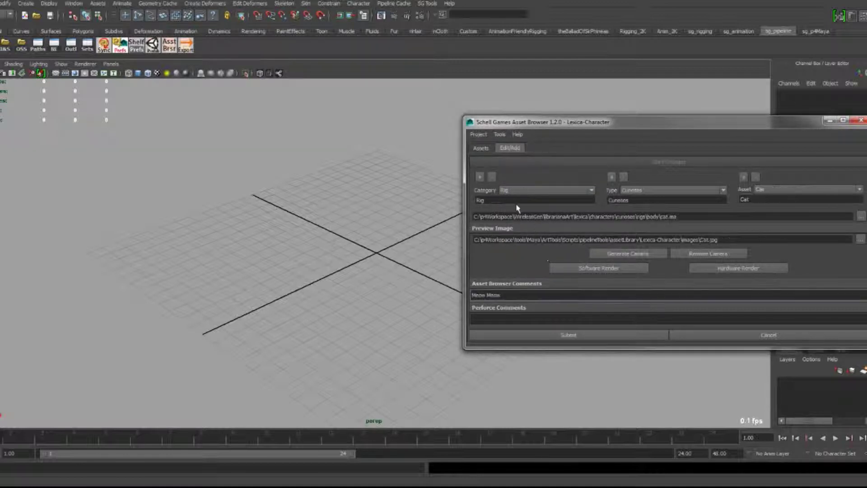
{"action": "left_click", "coordinate": [482, 150]}
{"action": "left_click", "coordinate": [520, 161]}
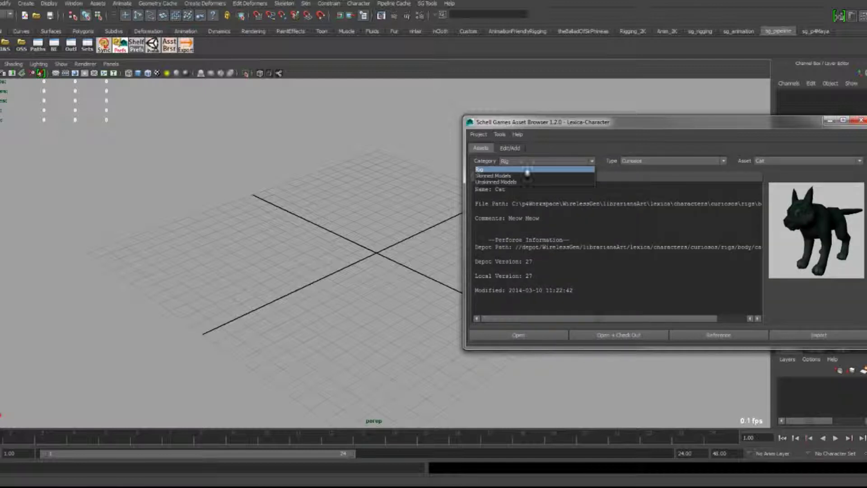
{"action": "left_click", "coordinate": [544, 162]}
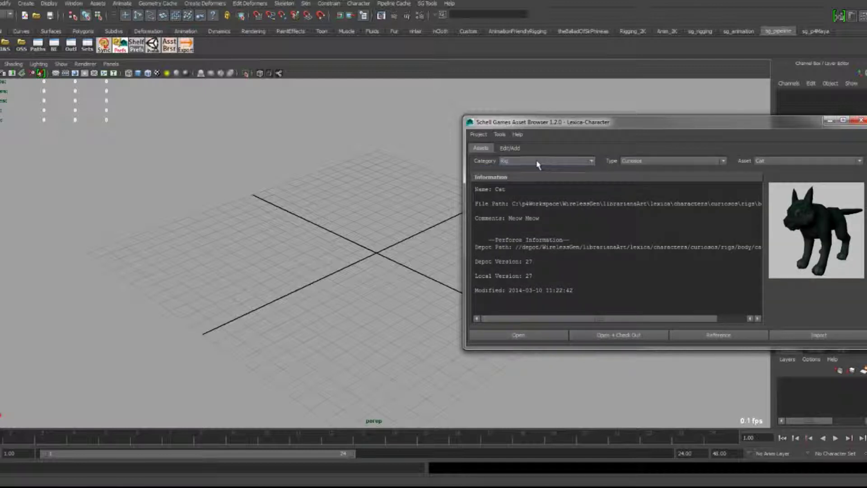
{"action": "left_click", "coordinate": [506, 149]}
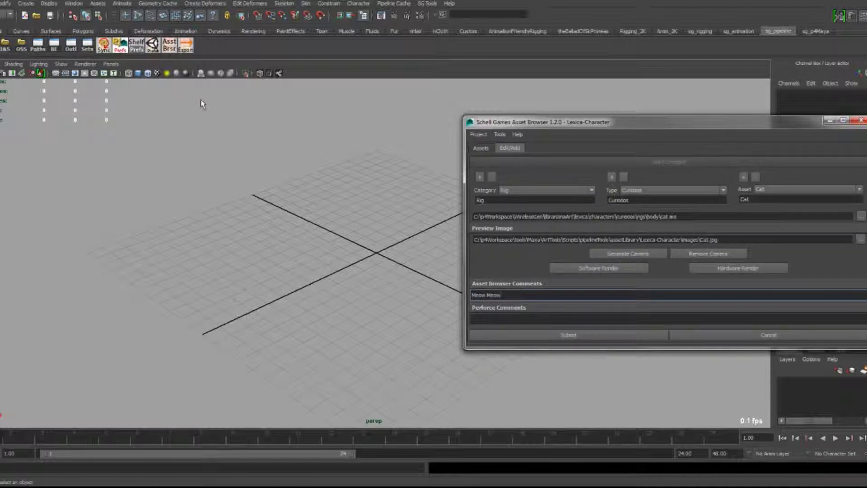
Step: Create a polygon sphere at the origin and soft-select a vertex on its side in textured shading
{"action": "left_click_drag", "start_coordinate": [372, 194], "coordinate": [291, 229], "text": "alt"}
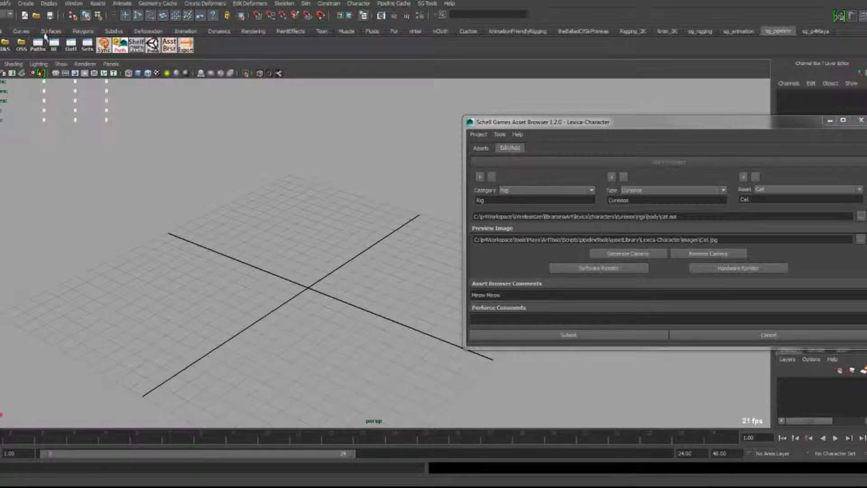
{"action": "left_click", "coordinate": [81, 31]}
{"action": "left_click", "coordinate": [7, 45]}
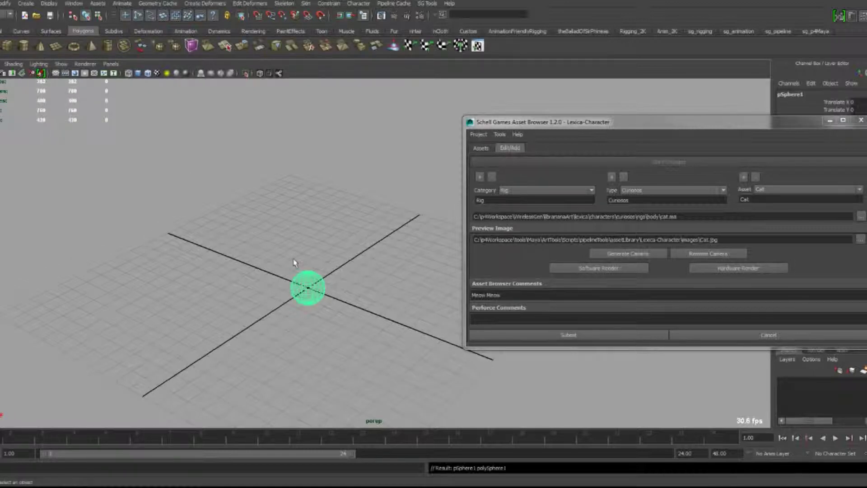
{"action": "left_click_drag", "start_coordinate": [316, 296], "coordinate": [311, 288], "text": "alt"}
{"action": "right_click_drag", "start_coordinate": [310, 287], "coordinate": [326, 279]}
{"action": "left_click", "coordinate": [325, 279]}
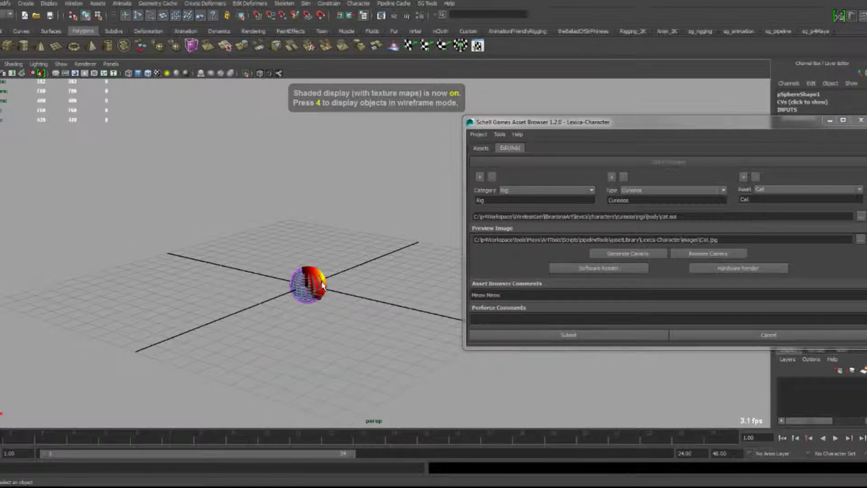
Step: Pull the soft-selected vertex up and outward to shape the sphere into a pointed teardrop, and deselect the model
{"action": "left_click_drag", "start_coordinate": [316, 297], "coordinate": [335, 265], "text": "alt"}
{"action": "key", "text": "w"}
{"action": "right_click_drag", "start_coordinate": [334, 271], "coordinate": [329, 283]}
{"action": "left_click", "coordinate": [329, 286]}
{"action": "left_click", "coordinate": [364, 320]}
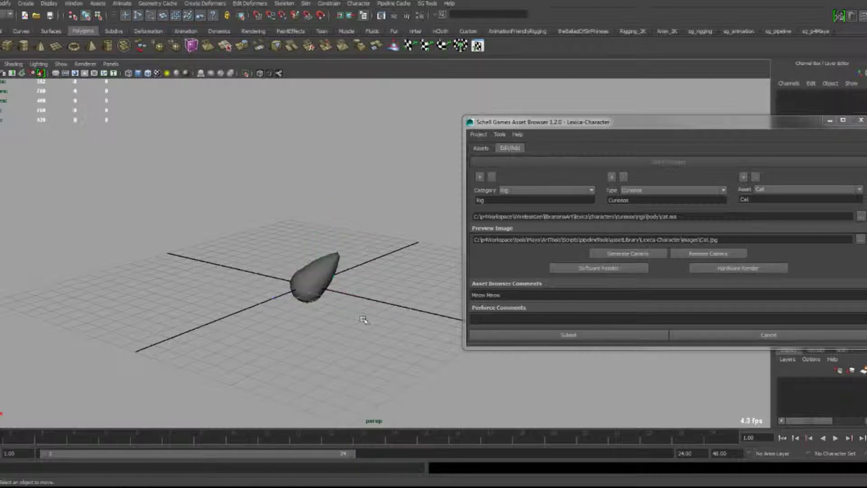
Step: Save the scene as the Maya ASCII file dragon in the characters folder Video Test Stuff
{"action": "key", "text": "ctrl+shift+s"}
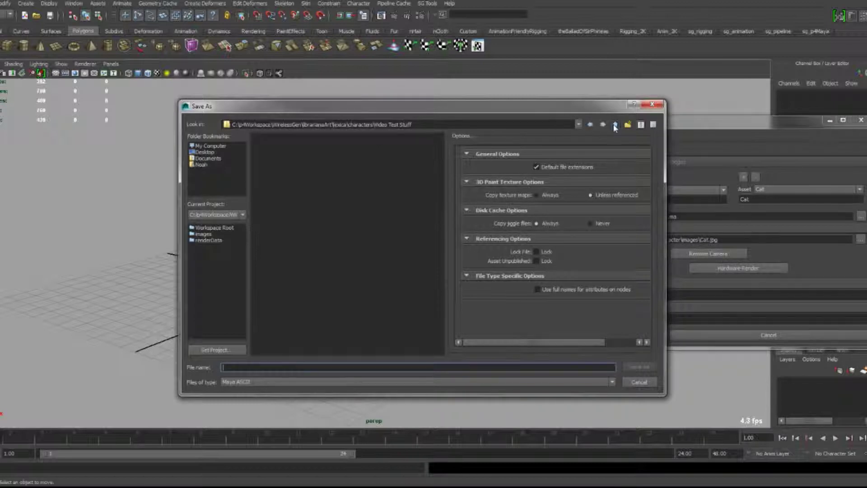
{"action": "double_click", "coordinate": [278, 172]}
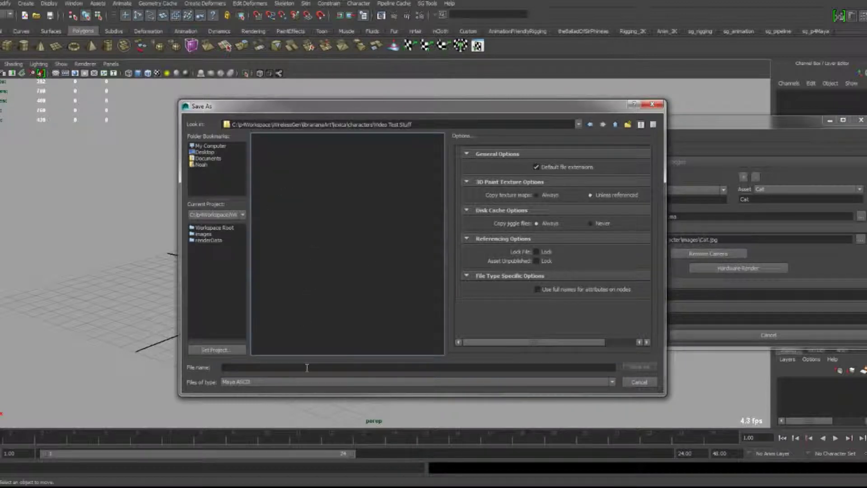
{"action": "left_click", "coordinate": [336, 366]}
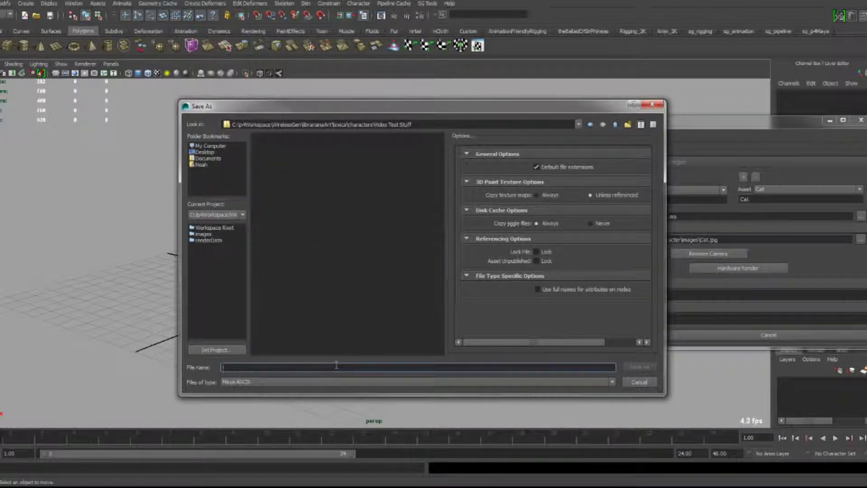
{"action": "type", "text": "c"}
{"action": "type", "text": "ragon"}
{"action": "key", "text": "Return"}
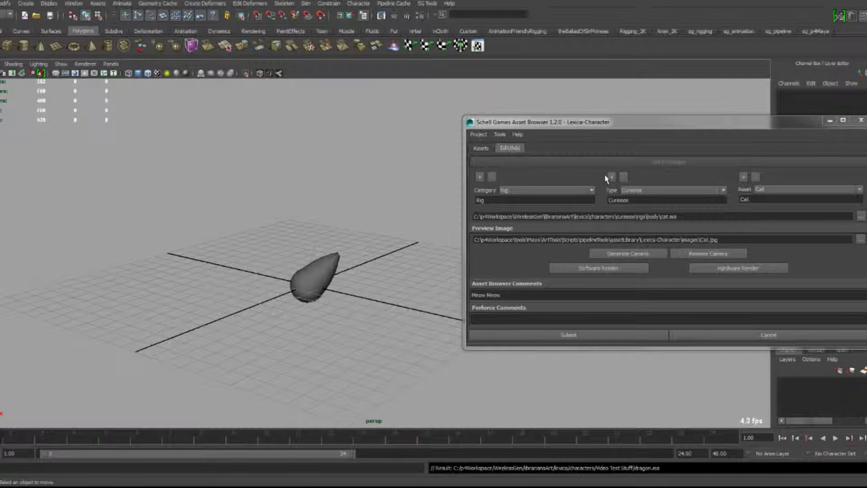
Step: Add a new asset category named Video Test Stuff
{"action": "left_click", "coordinate": [509, 194]}
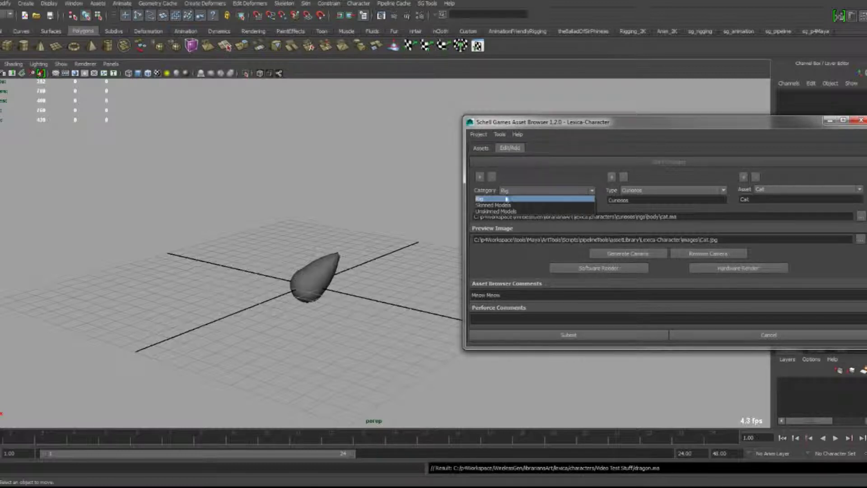
{"action": "left_click", "coordinate": [486, 199]}
{"action": "left_click", "coordinate": [480, 176]}
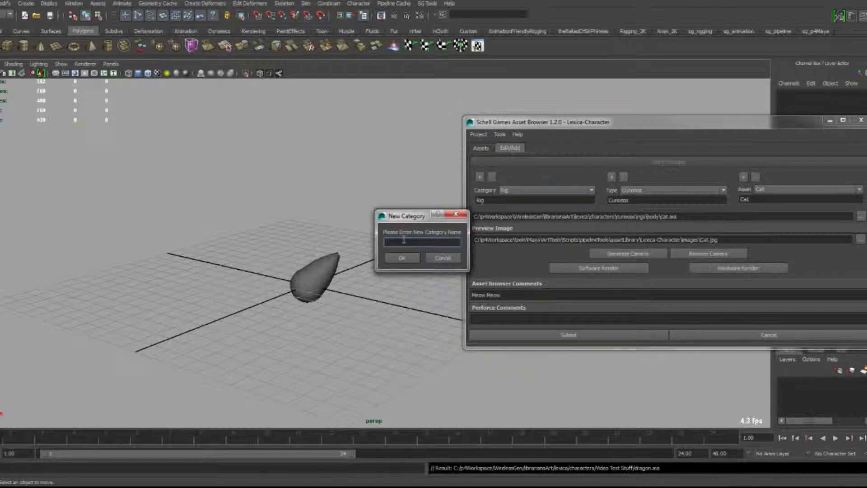
{"action": "type", "text": "Video Test stuff"}
{"action": "key", "text": "Return"}
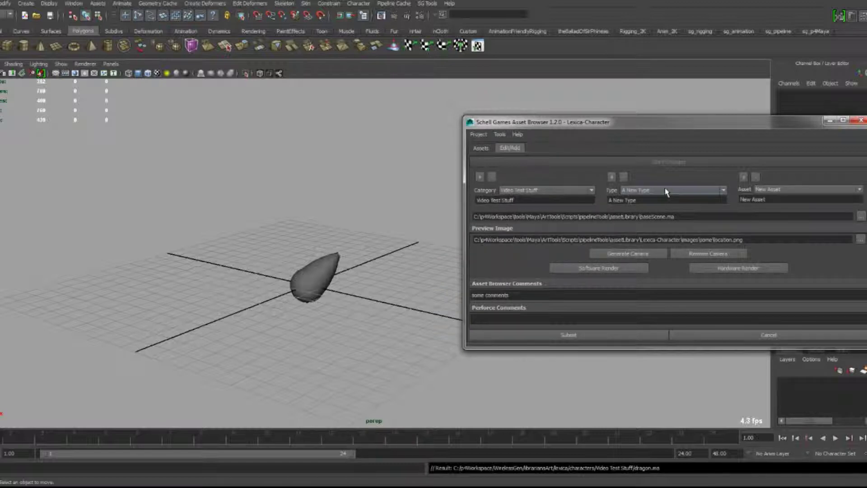
Step: Rename the new category's type to Mythological Creatures and its asset to Dragon
{"action": "left_click_drag", "start_coordinate": [651, 200], "coordinate": [504, 197]}
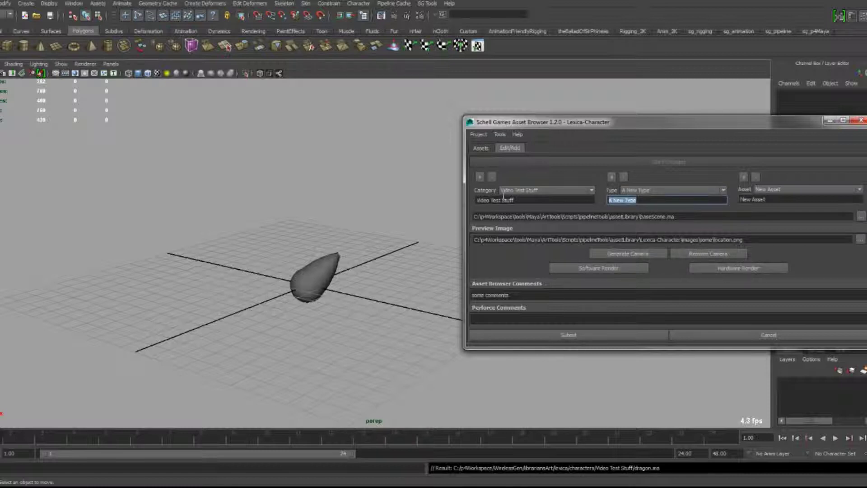
{"action": "type", "text": "Mythological Creatures"}
{"action": "key", "text": "Return"}
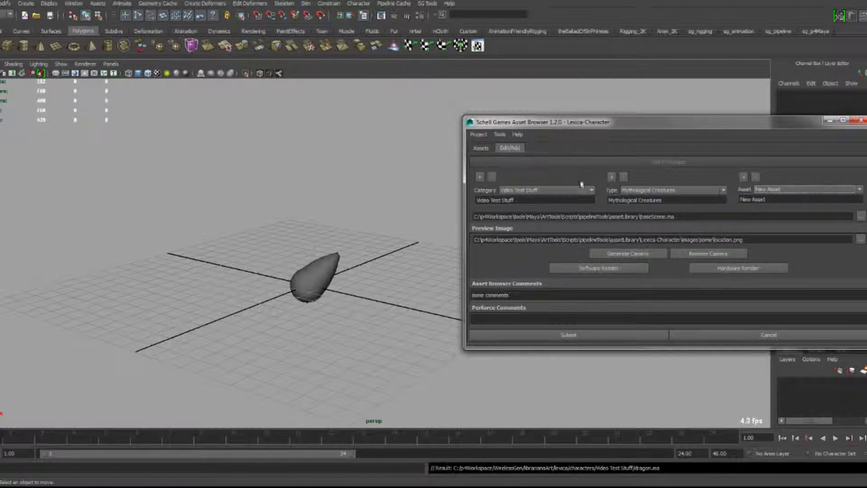
{"action": "key", "text": "Tab"}
{"action": "key", "text": "BackSpace"}
{"action": "type", "text": "Dragon"}
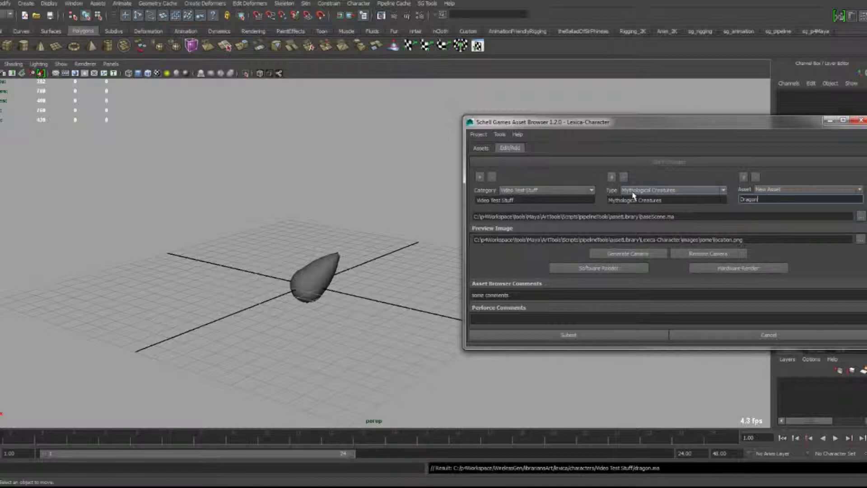
Step: Set the Dragon asset's file path to dragon.ma in the Video Test Stuff folder
{"action": "left_click", "coordinate": [862, 218]}
{"action": "left_click", "coordinate": [280, 139]}
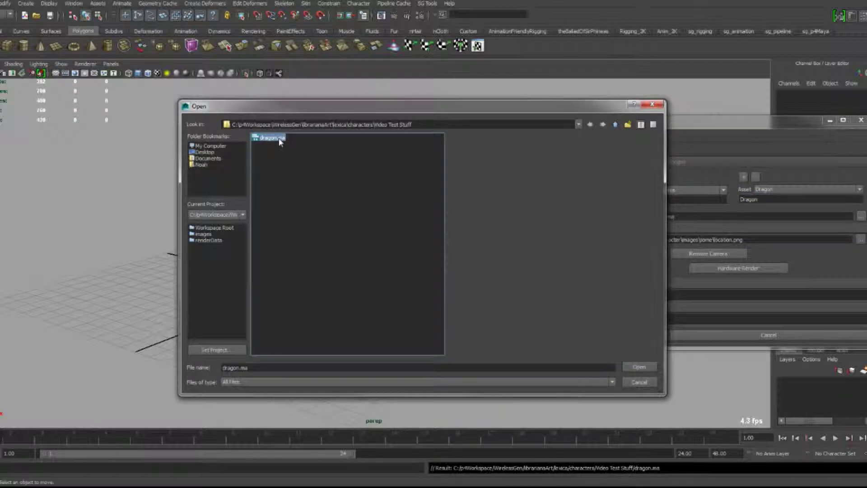
{"action": "double_click", "coordinate": [279, 142]}
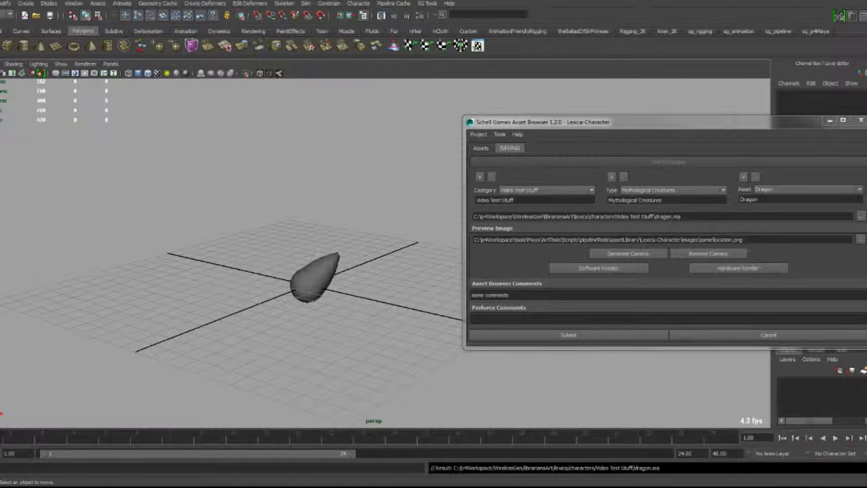
Step: Software-render the Dragon asset's preview image through a temporary thumbnail camera framed on the teardrop, and remove the camera
{"action": "left_click", "coordinate": [647, 255]}
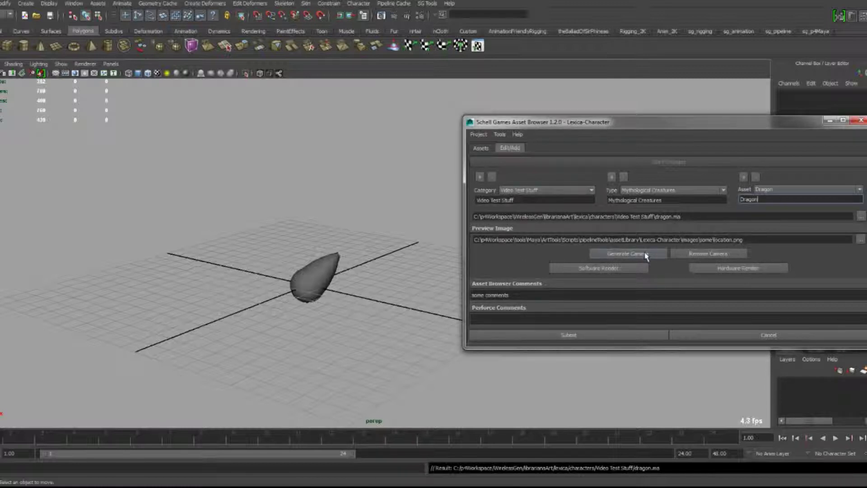
{"action": "left_click_drag", "start_coordinate": [465, 270], "coordinate": [426, 239], "text": "alt"}
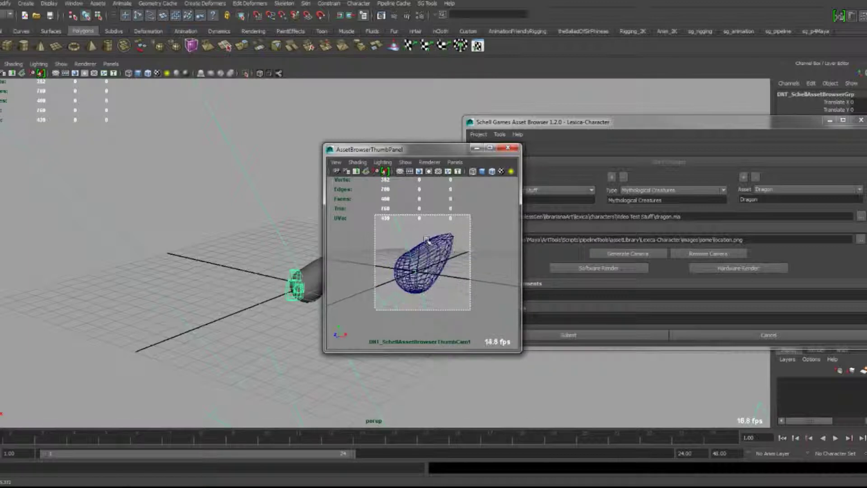
{"action": "left_click", "coordinate": [624, 269]}
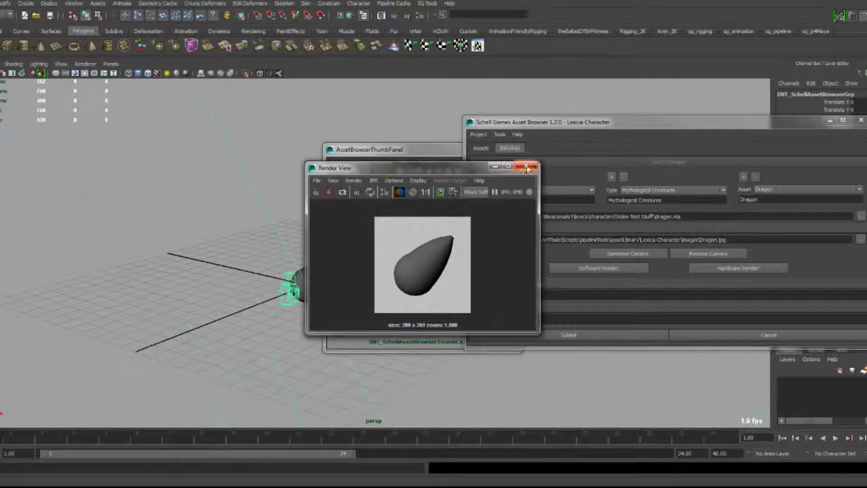
{"action": "left_click", "coordinate": [526, 168]}
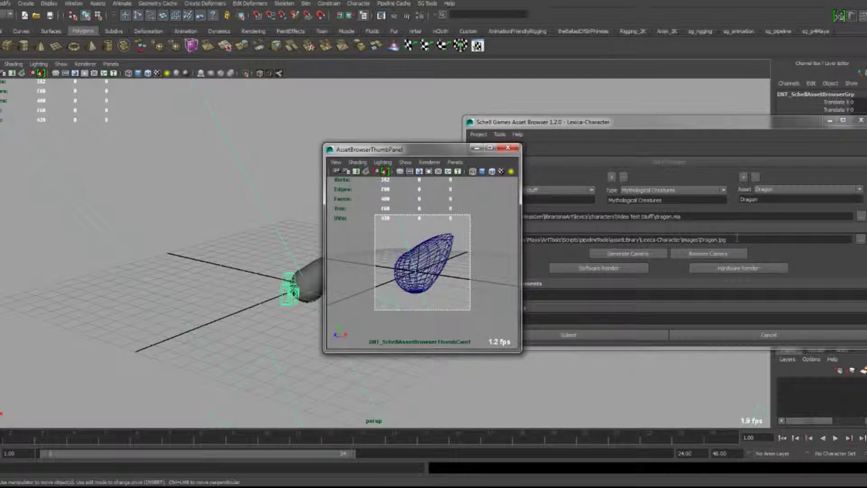
{"action": "left_click", "coordinate": [720, 255]}
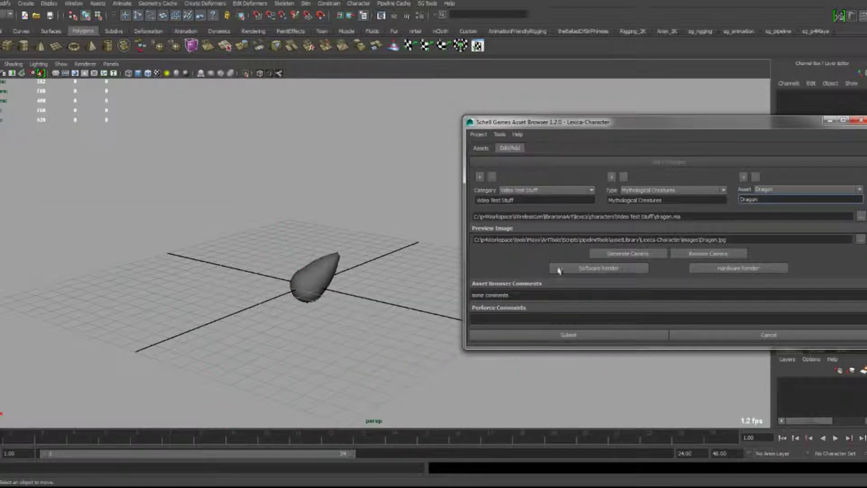
Step: Check the Dragon asset's details, preview image and category list in the Assets view
{"action": "left_click", "coordinate": [482, 148]}
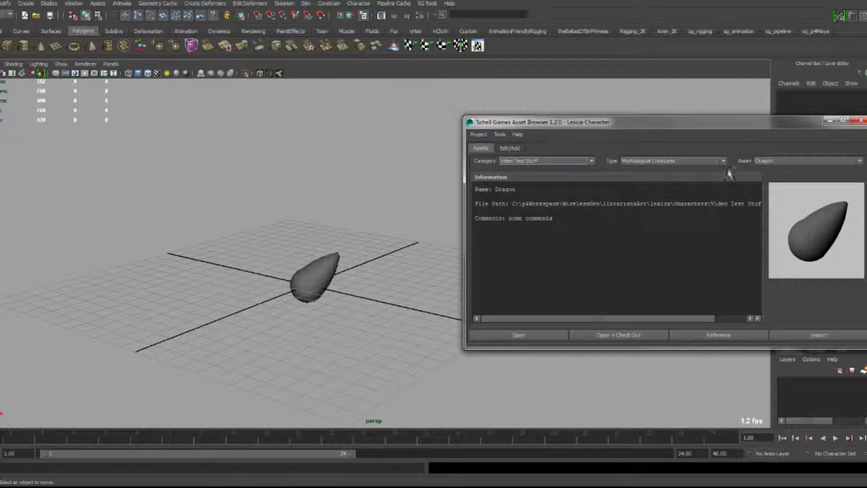
{"action": "left_click", "coordinate": [518, 163]}
{"action": "left_click", "coordinate": [518, 164]}
{"action": "left_click", "coordinate": [580, 162]}
{"action": "left_click", "coordinate": [518, 161]}
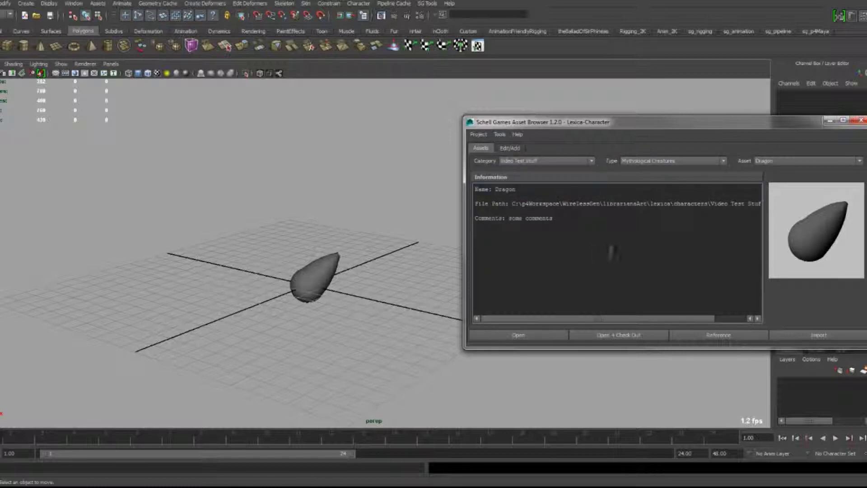
Step: Close and reopen the Asset Browser, review the stored Dragon asset's category and asset lists, and open its editing view
{"action": "left_click", "coordinate": [861, 120]}
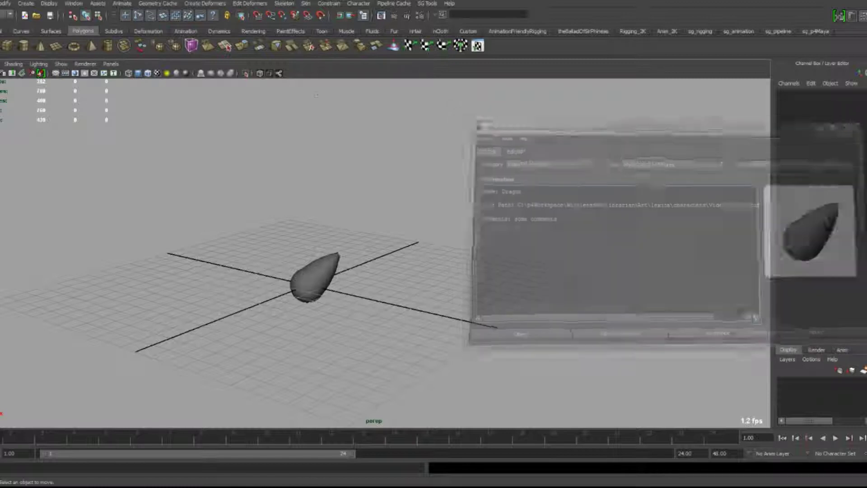
{"action": "left_click", "coordinate": [777, 31]}
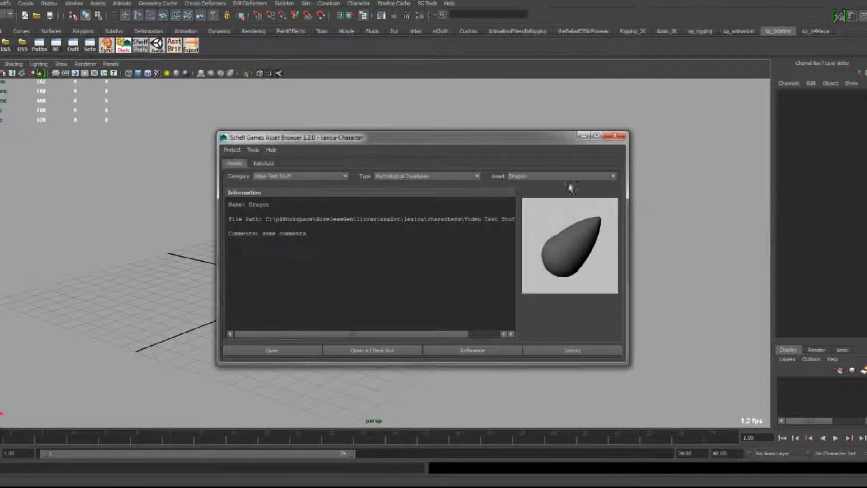
{"action": "left_click", "coordinate": [287, 177]}
{"action": "left_click", "coordinate": [285, 177]}
{"action": "left_click", "coordinate": [523, 178]}
{"action": "left_click", "coordinate": [522, 184]}
{"action": "left_click", "coordinate": [266, 165]}
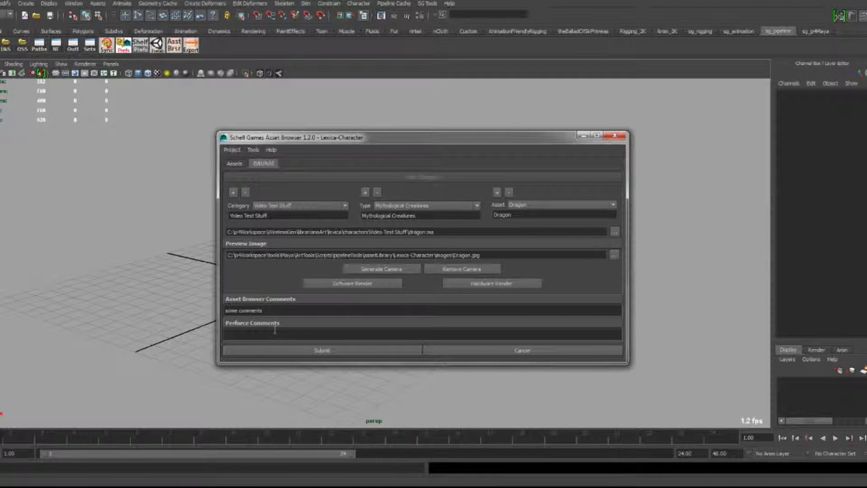
Step: Set the Dragon asset's browser comment to "Awesome dragon made for the video" and the Perforce comment to "Added dragon asset. Deleted resources category."
{"action": "left_click_drag", "start_coordinate": [293, 309], "coordinate": [118, 296]}
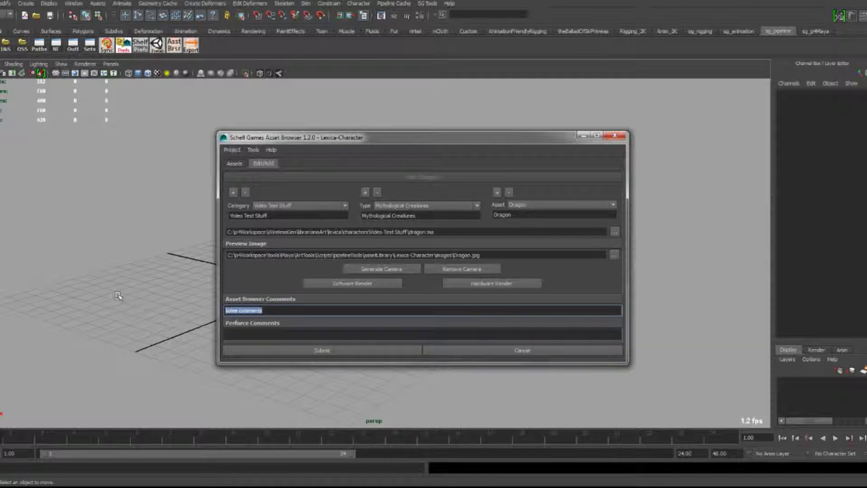
{"action": "type", "text": "Awesome dragon made for the video"}
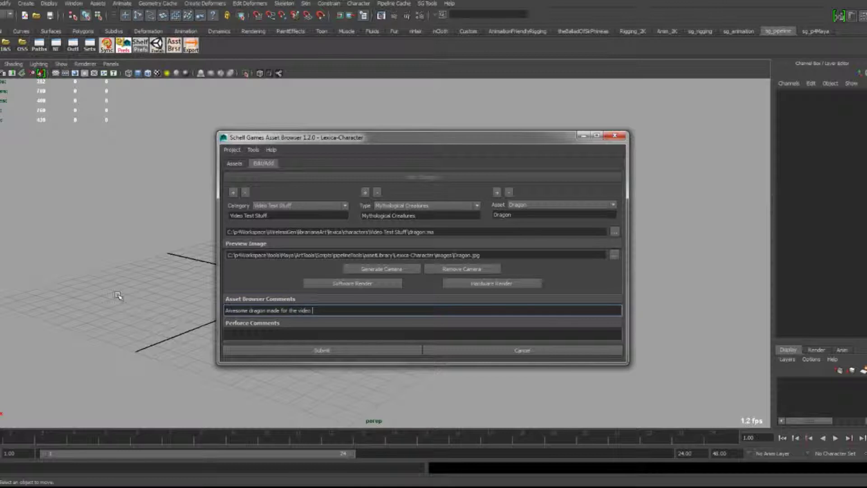
{"action": "left_click", "coordinate": [252, 333]}
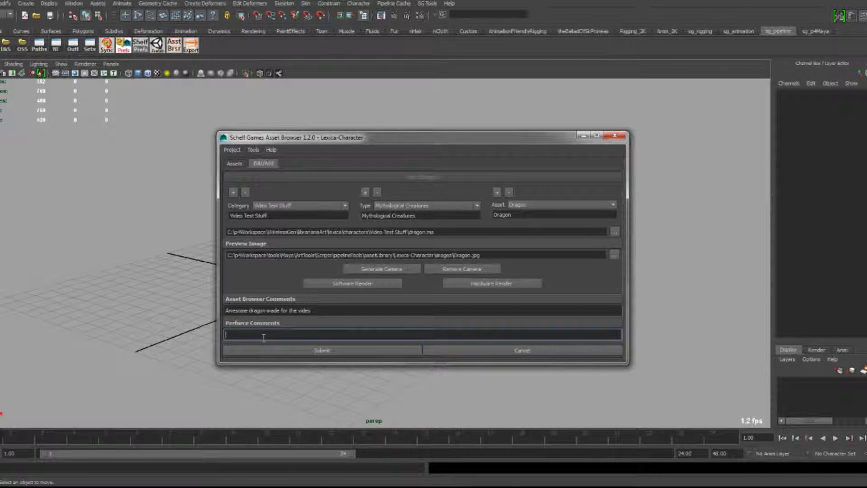
{"action": "type", "text": "Added dra"}
{"action": "type", "text": "gon asset"}
{"action": "type", "text": "gro"}
{"action": "key", "text": "BackSpace"}
{"action": "type", "text": "ory."}
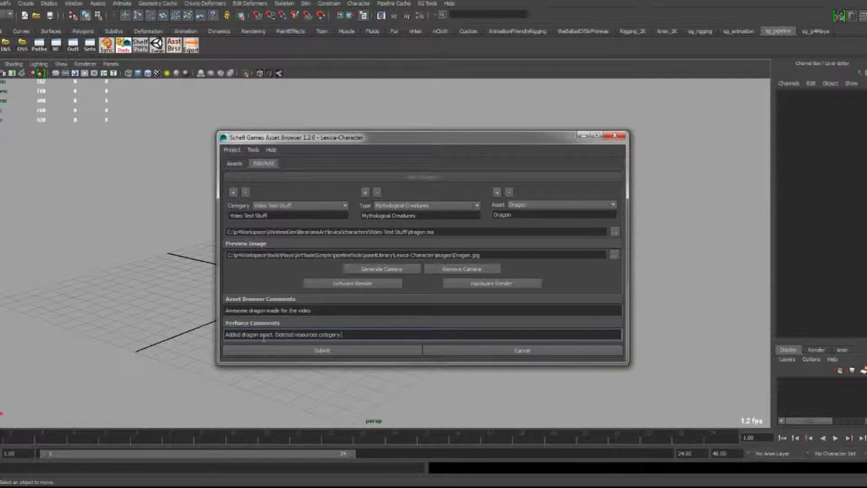
Step: Start submitting the changes to the project library, decline the submission confirmation, and discard the pending edits
{"action": "left_click", "coordinate": [267, 351]}
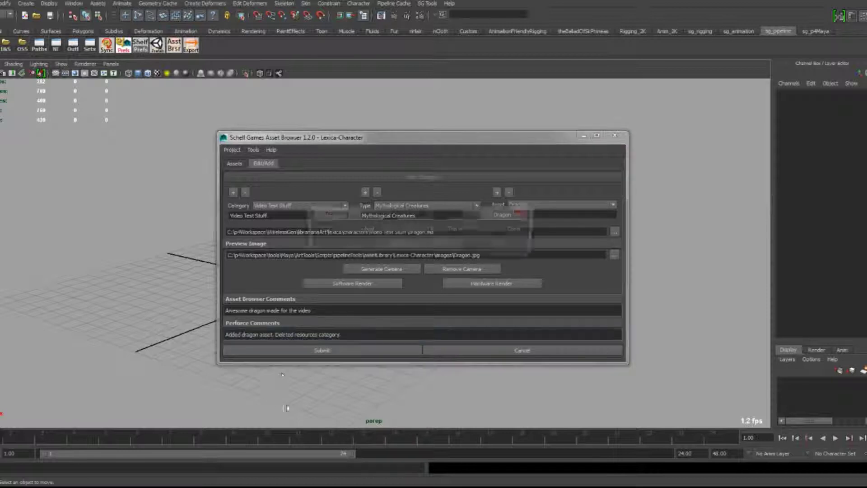
{"action": "left_click_drag", "start_coordinate": [379, 217], "coordinate": [365, 241]}
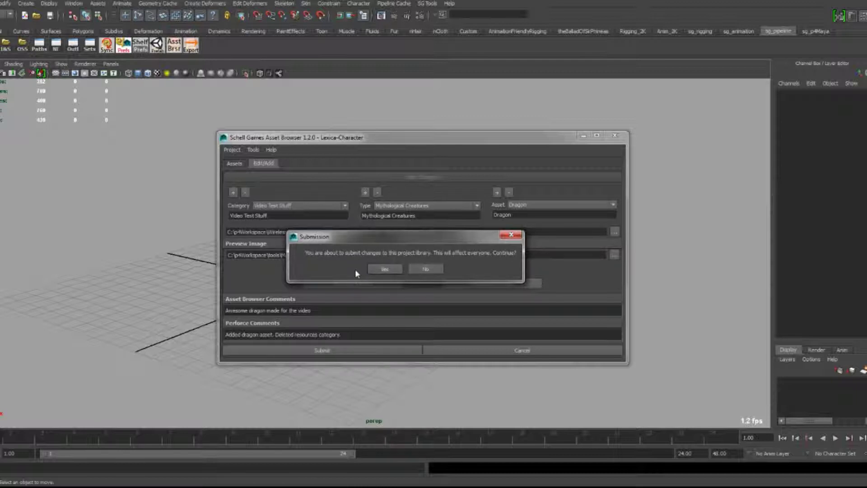
{"action": "left_click", "coordinate": [435, 268]}
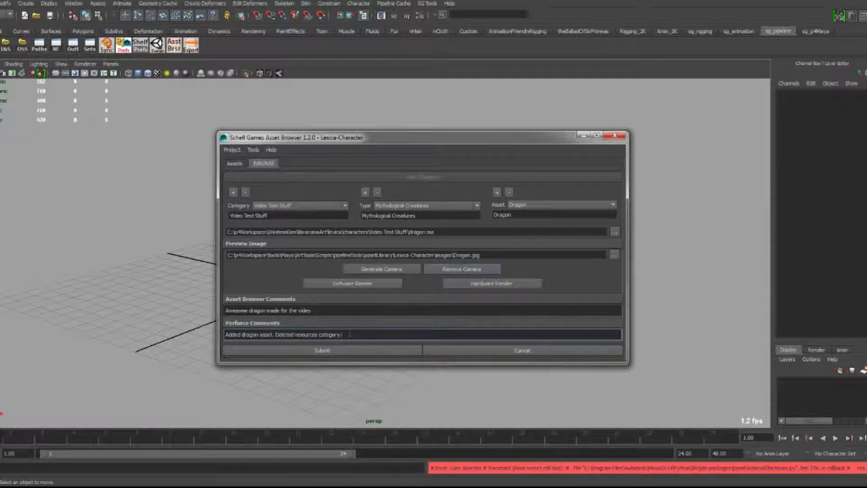
{"action": "key", "text": "ctrl+a"}
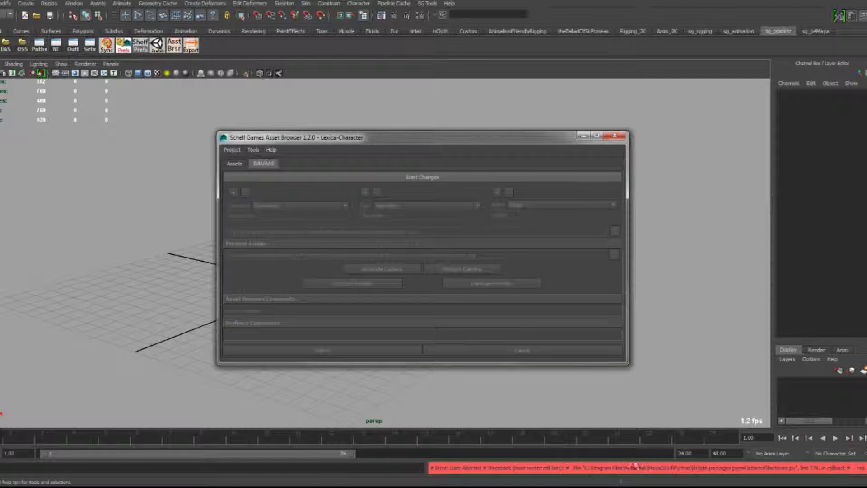
Step: Check the library's categories and the stage asset's details in the Assets view, and look over the Edit/Add view
{"action": "left_click", "coordinate": [240, 162]}
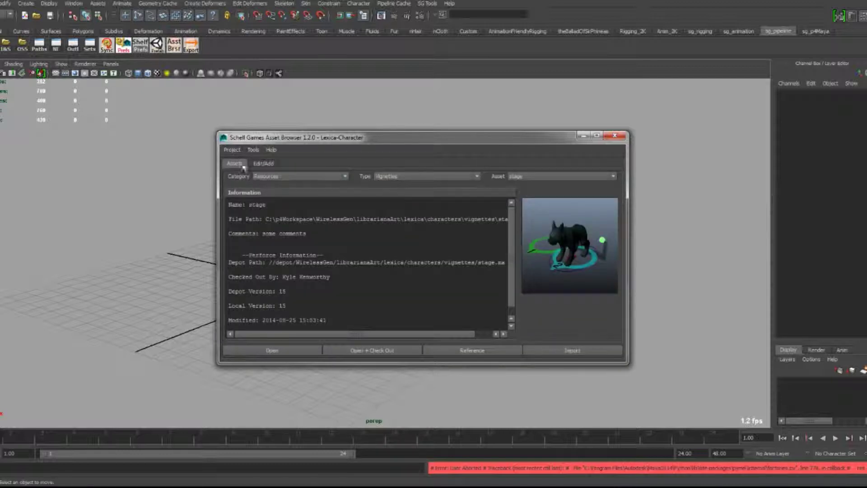
{"action": "left_click", "coordinate": [298, 177]}
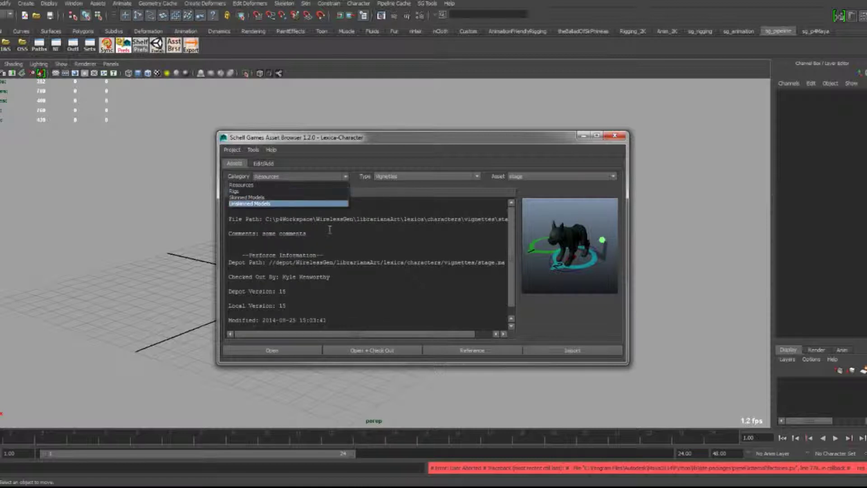
{"action": "left_click", "coordinate": [290, 195]}
{"action": "left_click", "coordinate": [271, 167]}
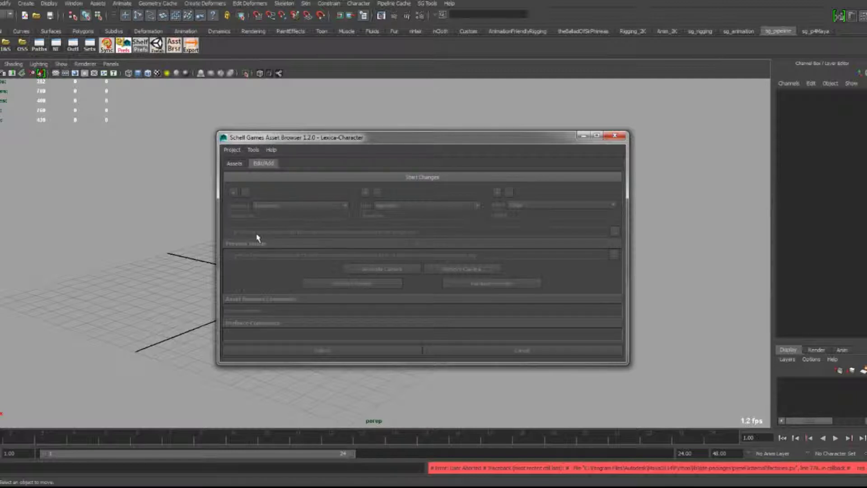
{"action": "left_click", "coordinate": [234, 163]}
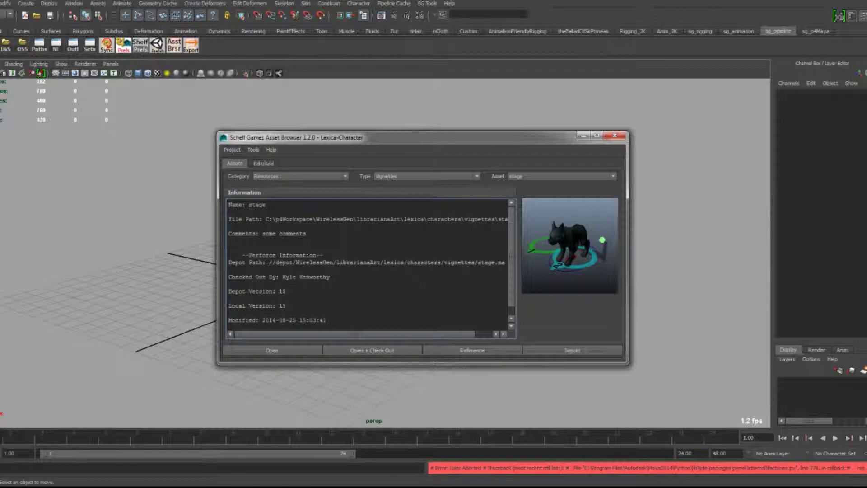